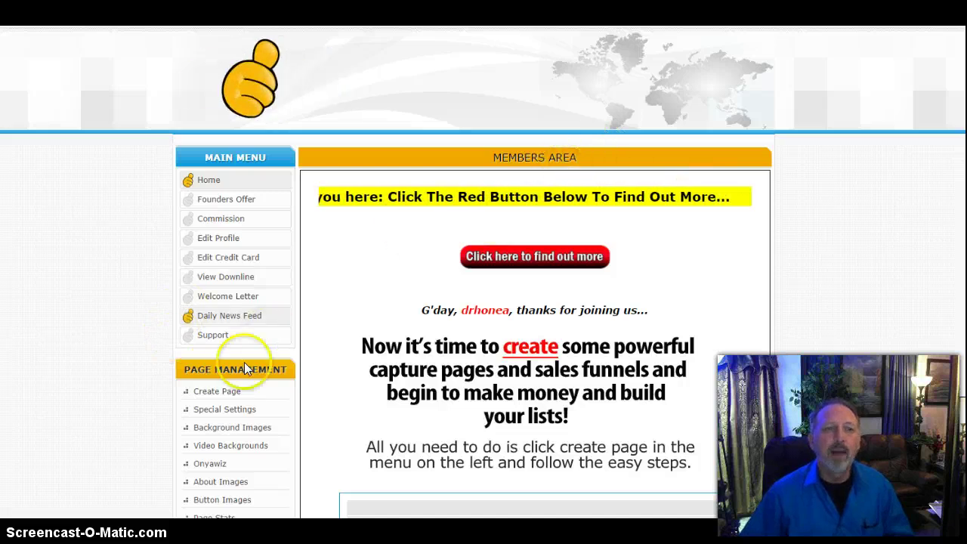
- Start a new capture page and choose the Video Template on the Create Page screen
left_click(215, 393)
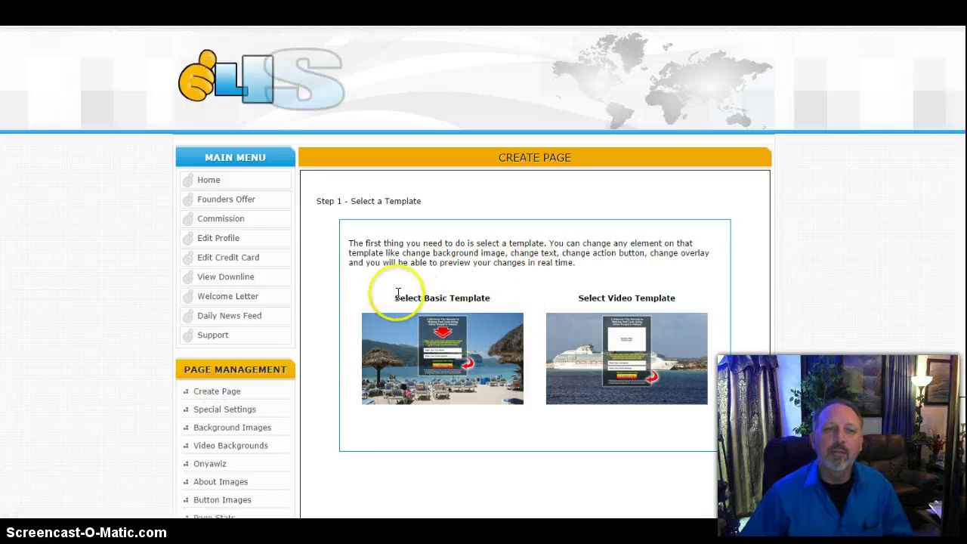
left_click_drag(394, 298, 491, 300)
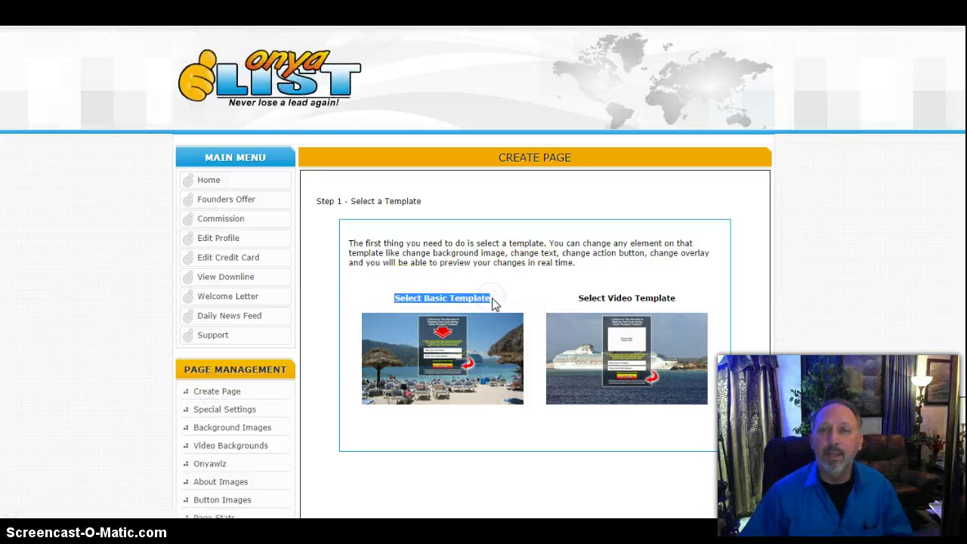
left_click(573, 299)
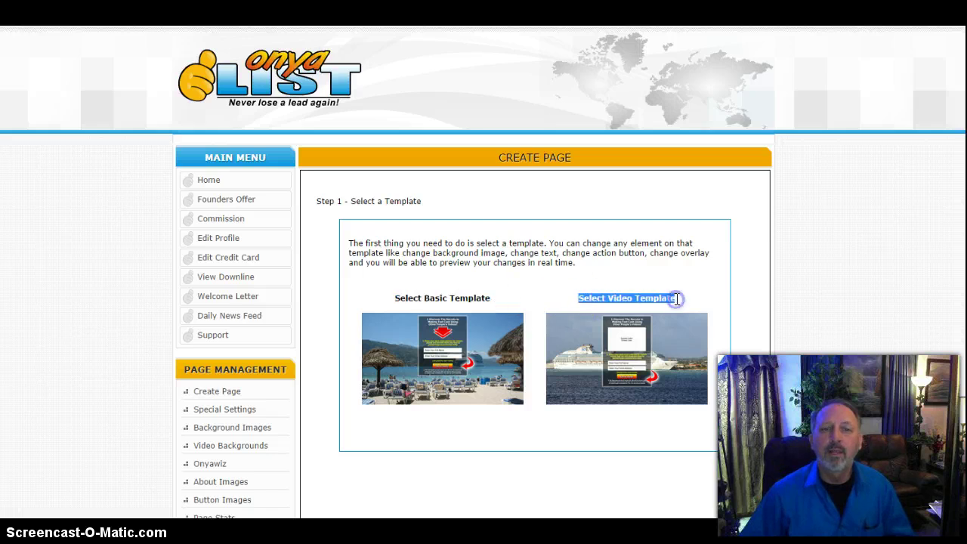
left_click(636, 338)
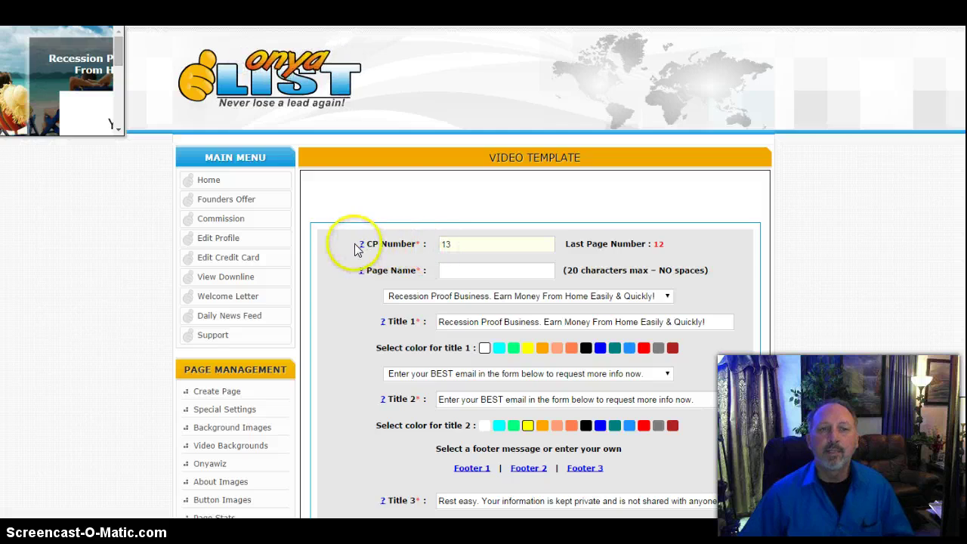
- Enter DRHTestimonial2 as the page name in the Video Template form
mouse_move(364, 250)
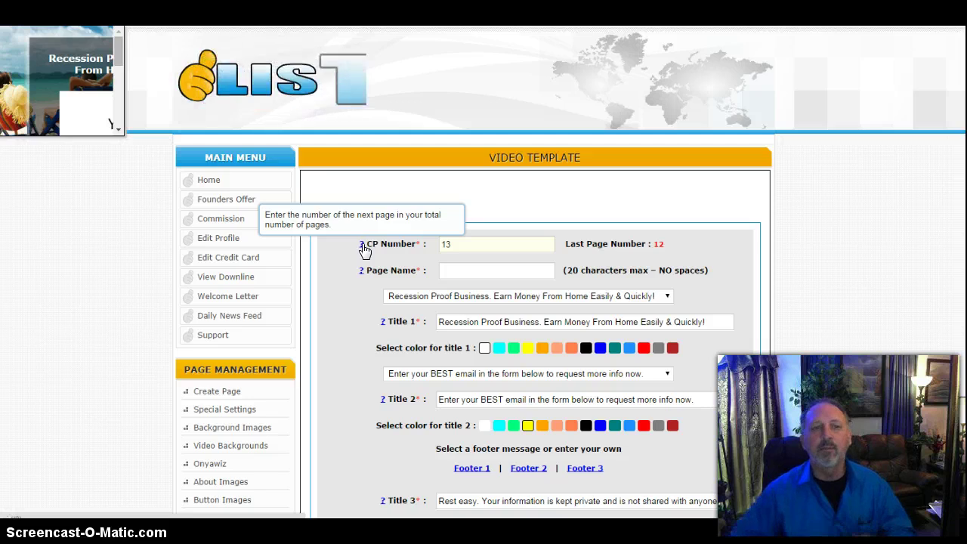
left_click(458, 268)
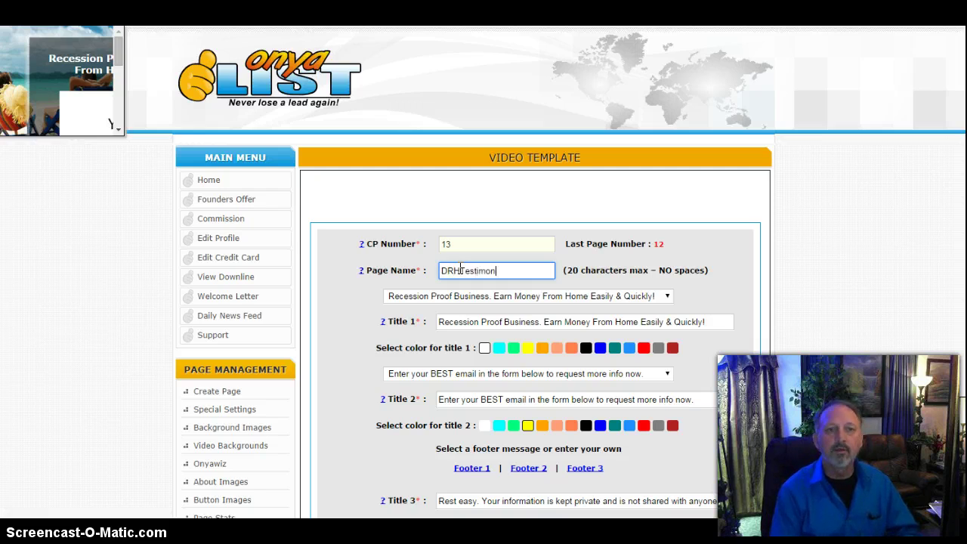
type("DRHTestimonial2")
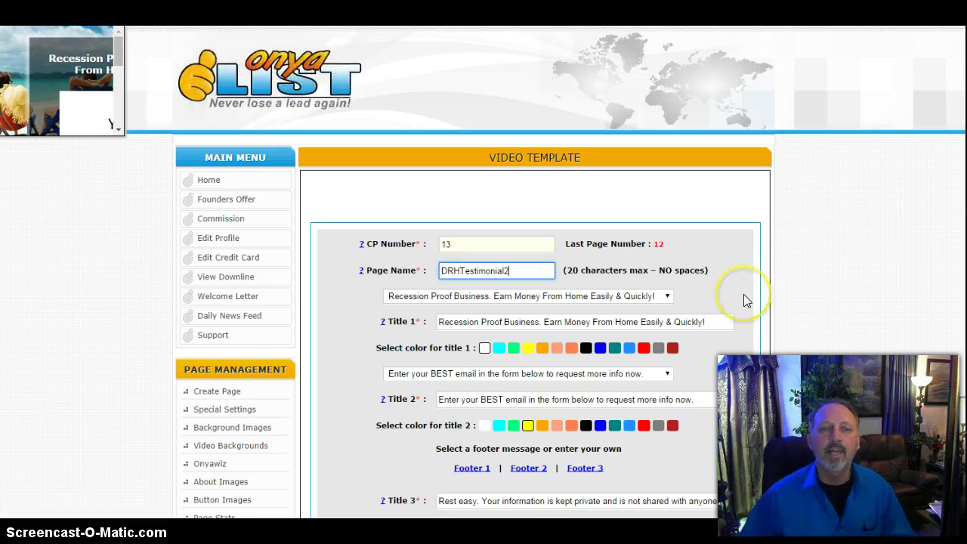
left_click(724, 298)
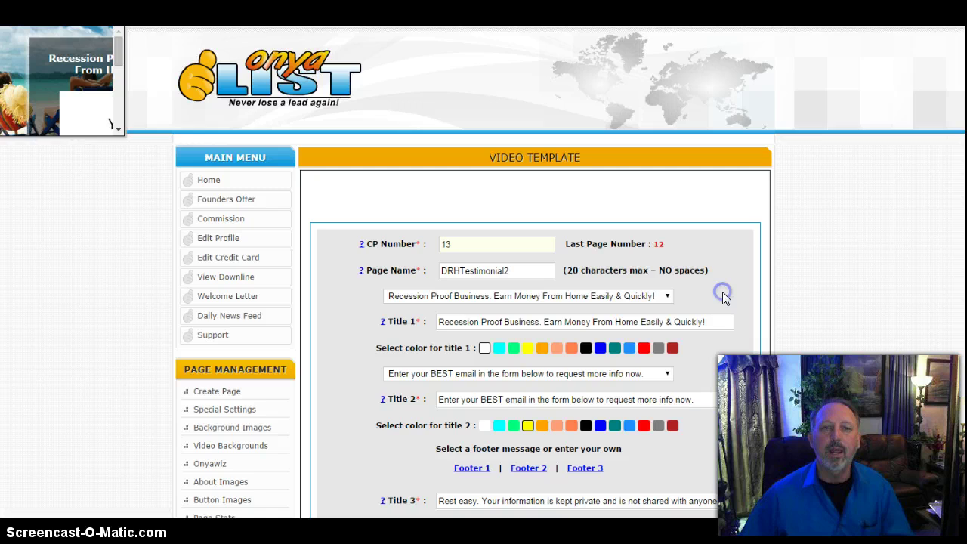
- Enlarge the live preview and apply the free web traffic headline preset to Title 1
left_click(77, 68)
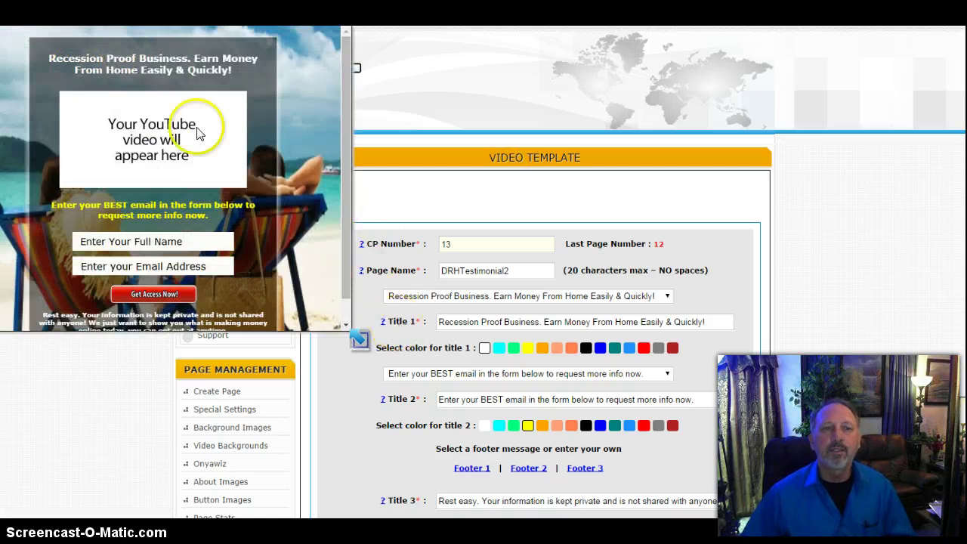
left_click(669, 300)
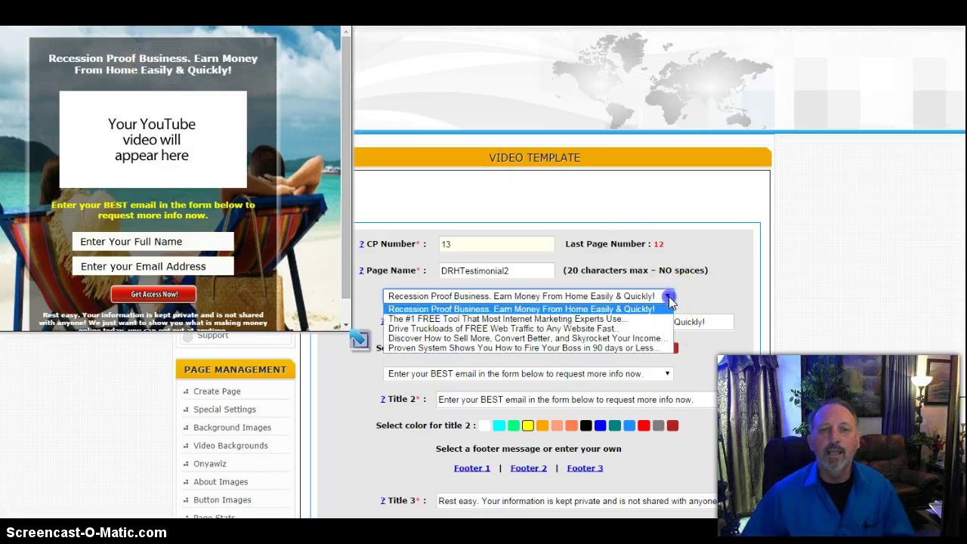
left_click(500, 329)
left_click(728, 298)
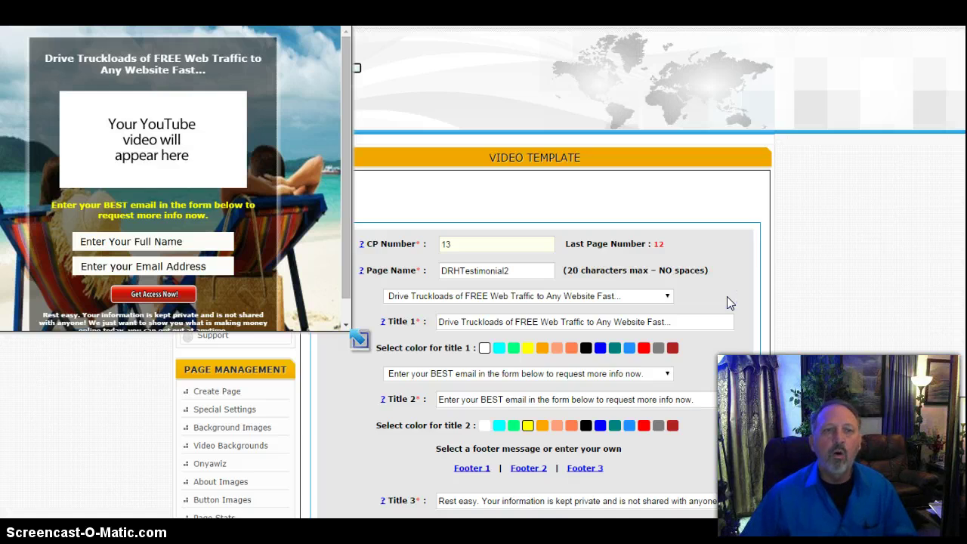
- Replace Title 1 with 'Stem cell nutrition helped my body to help my chronic back issues!'
left_click(434, 323)
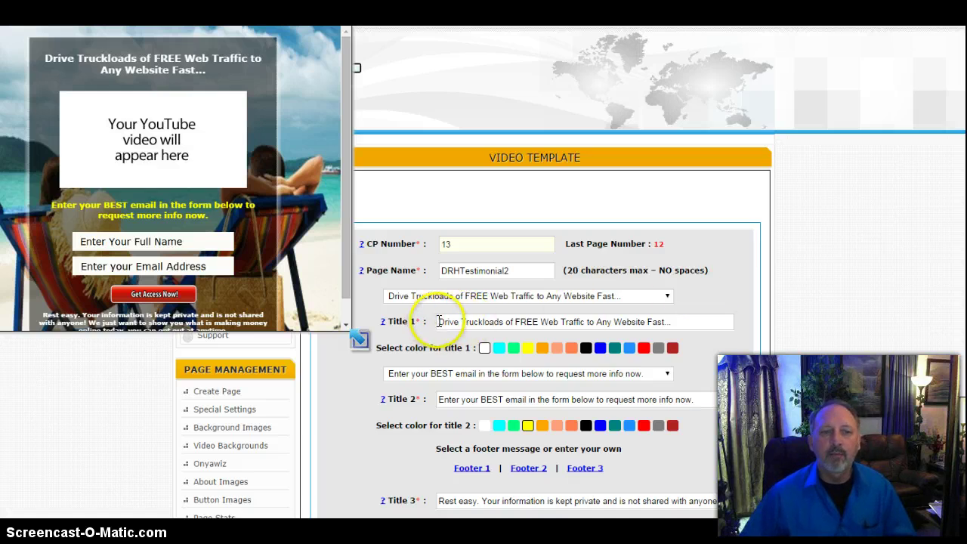
left_click_drag(439, 322, 669, 334)
key("Delete")
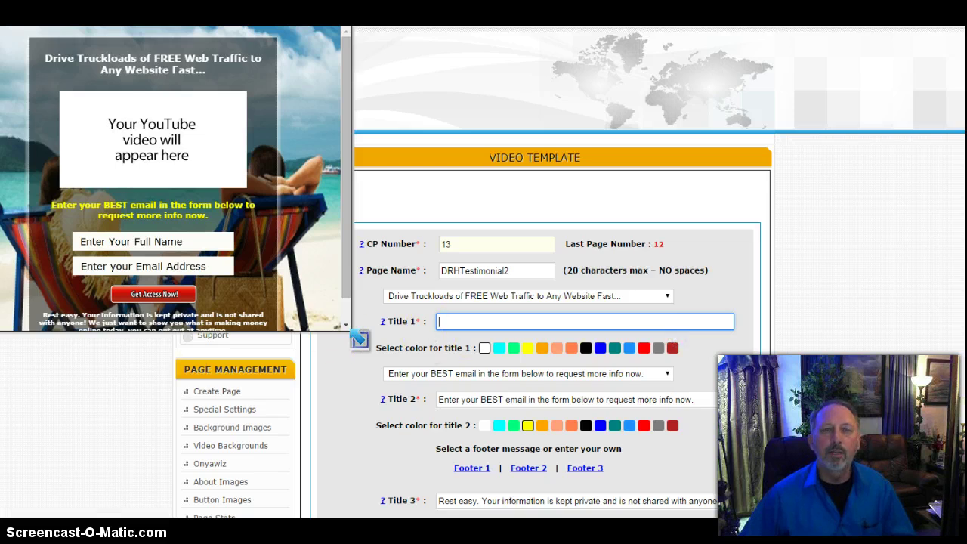
left_click(499, 322)
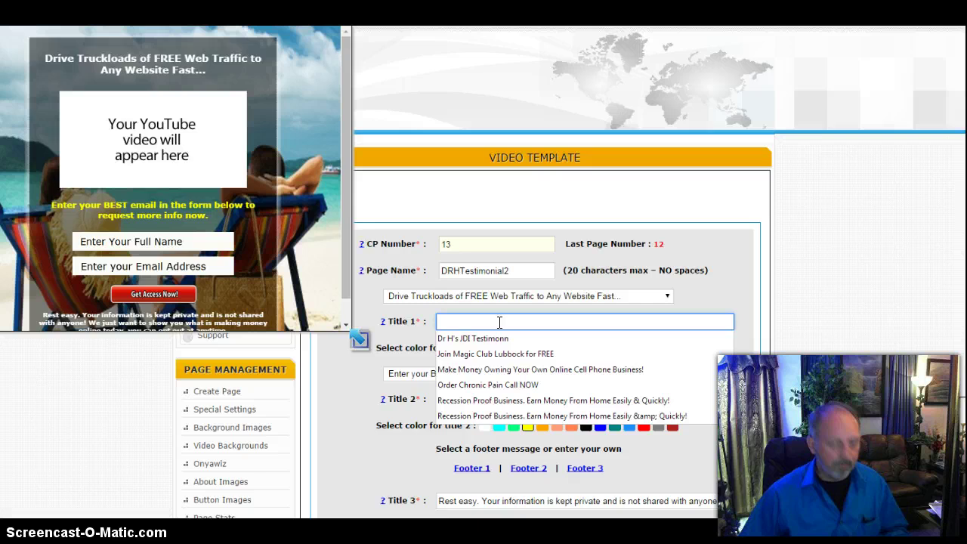
type("Stem cell nutrition helped my body to help my back issues")
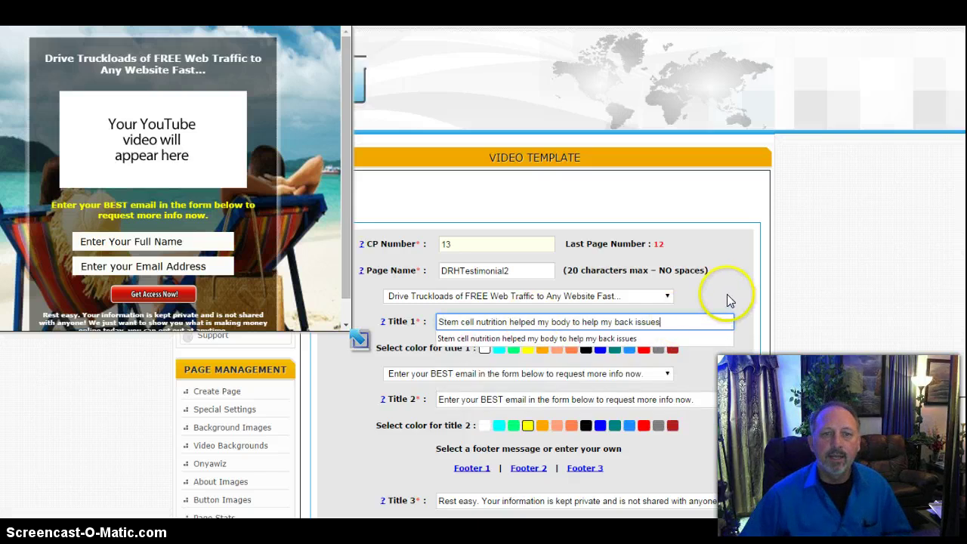
type("!")
left_click(728, 296)
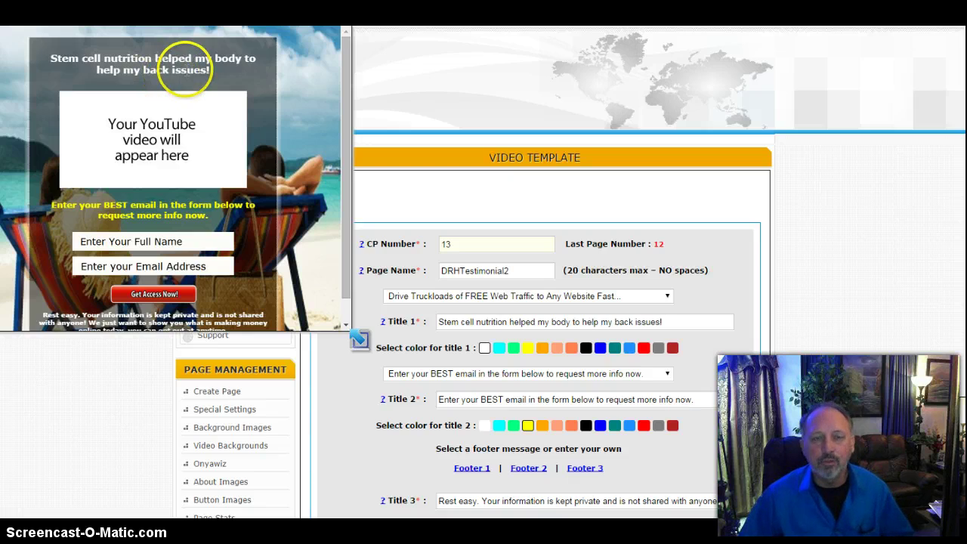
left_click(619, 322)
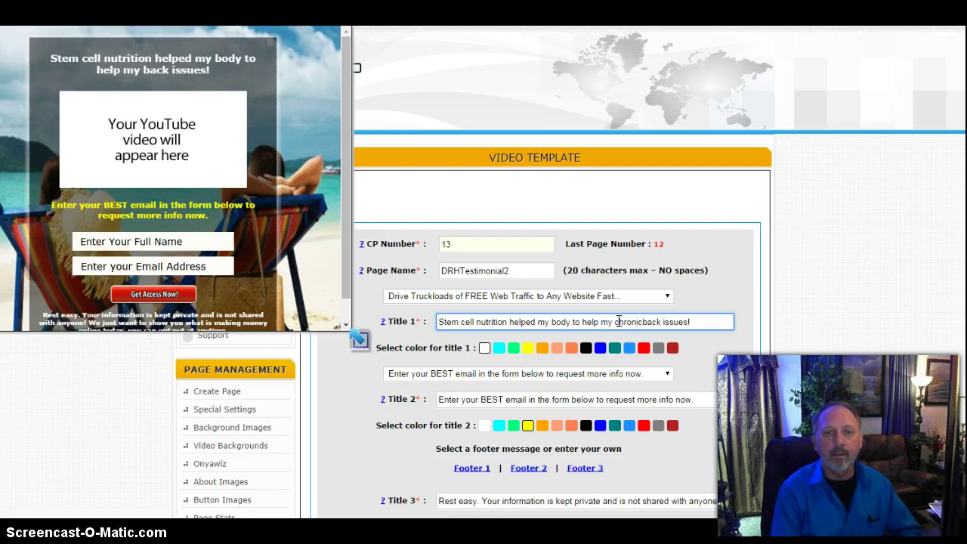
left_click(726, 261)
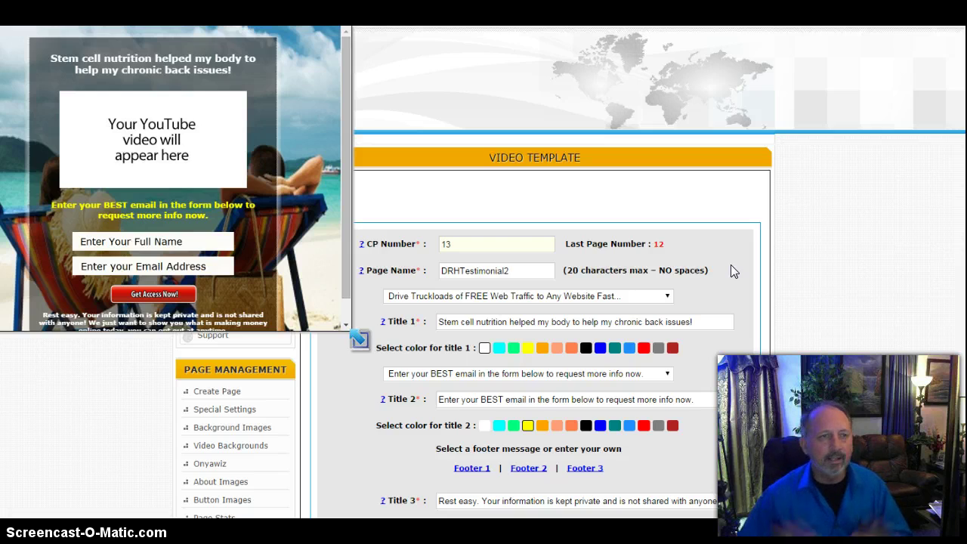
left_click_drag(249, 39, 291, 75)
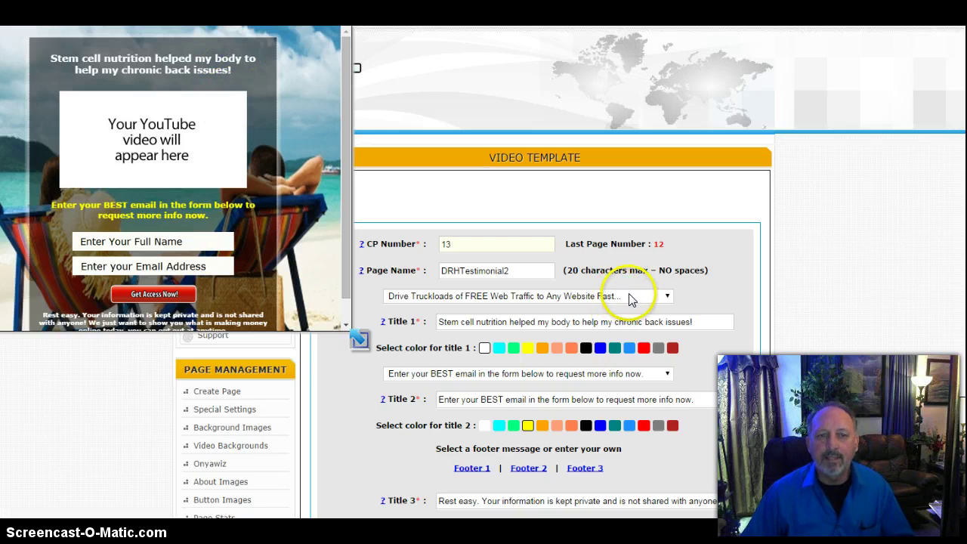
- Try the Discover How to Sell More headline preset in Title 1
left_click_drag(706, 322, 378, 323)
key("ctrl+c")
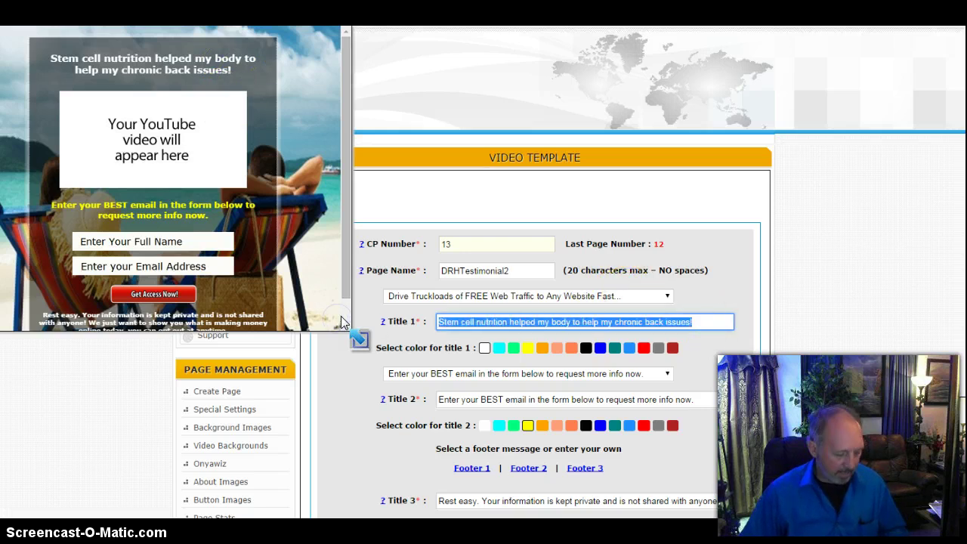
left_click(717, 295)
left_click(667, 295)
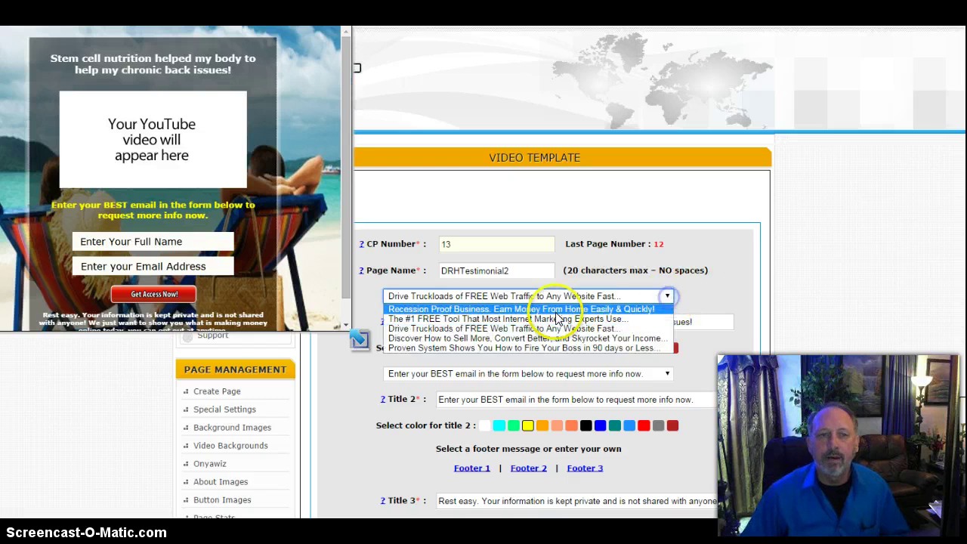
left_click(541, 337)
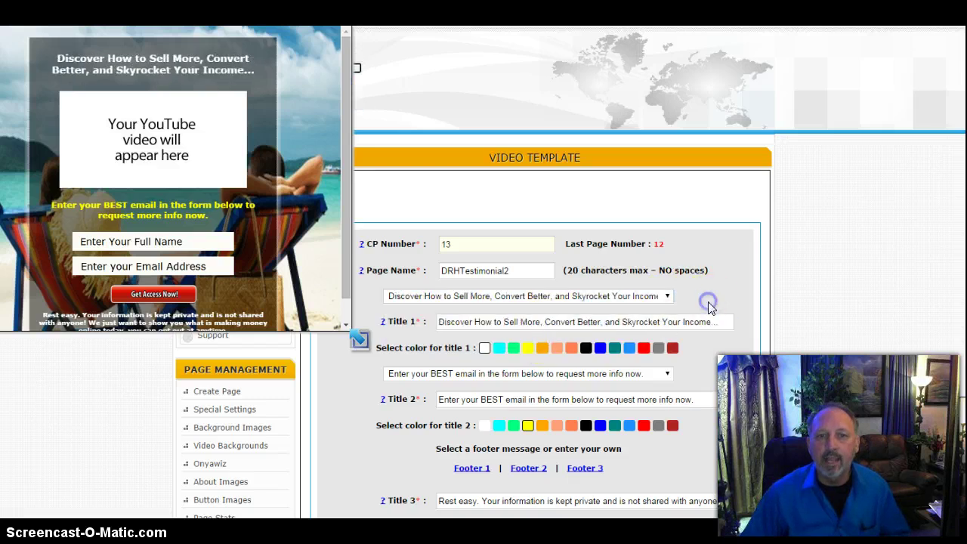
- Put the stem cell headline back into Title 1 and set its colour to white
left_click_drag(719, 322, 444, 310)
key("BackSpace")
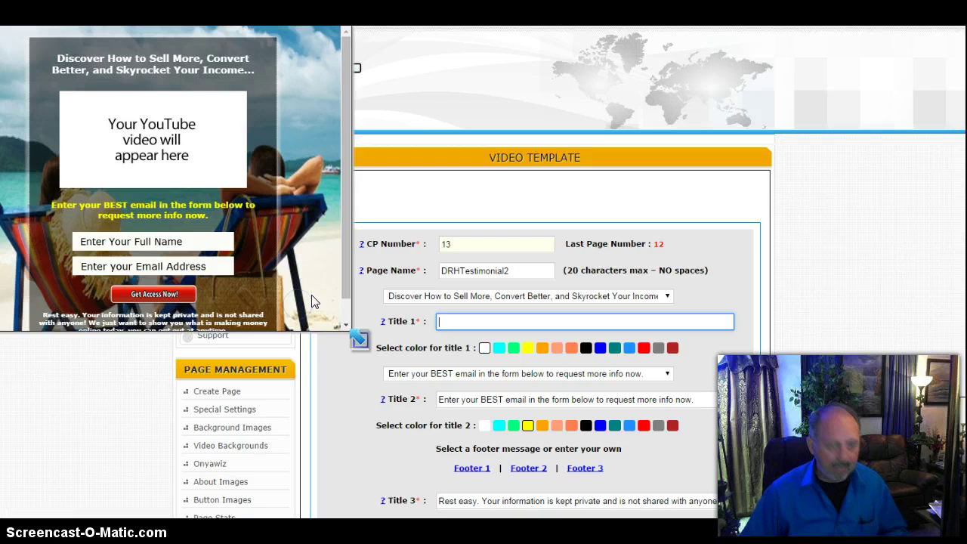
key("ctrl+v")
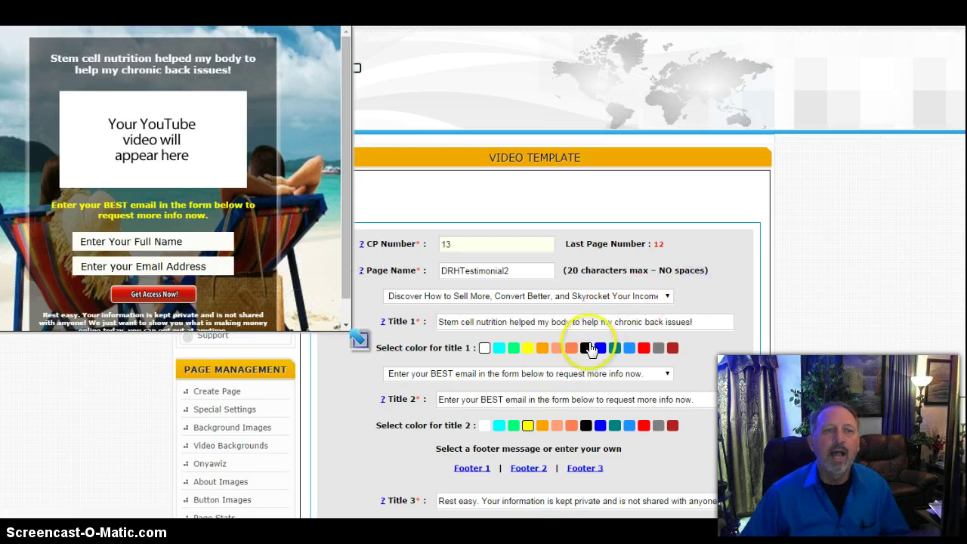
left_click(528, 348)
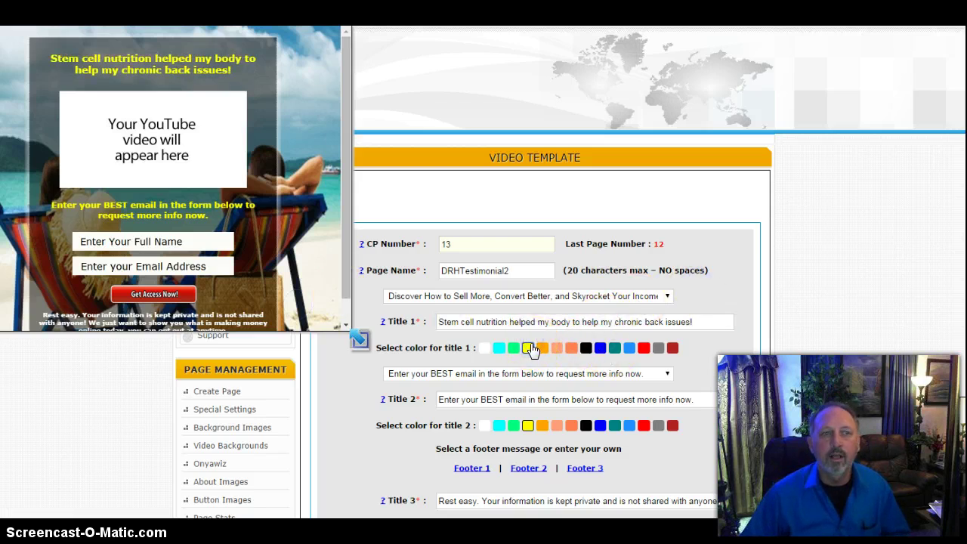
left_click(484, 348)
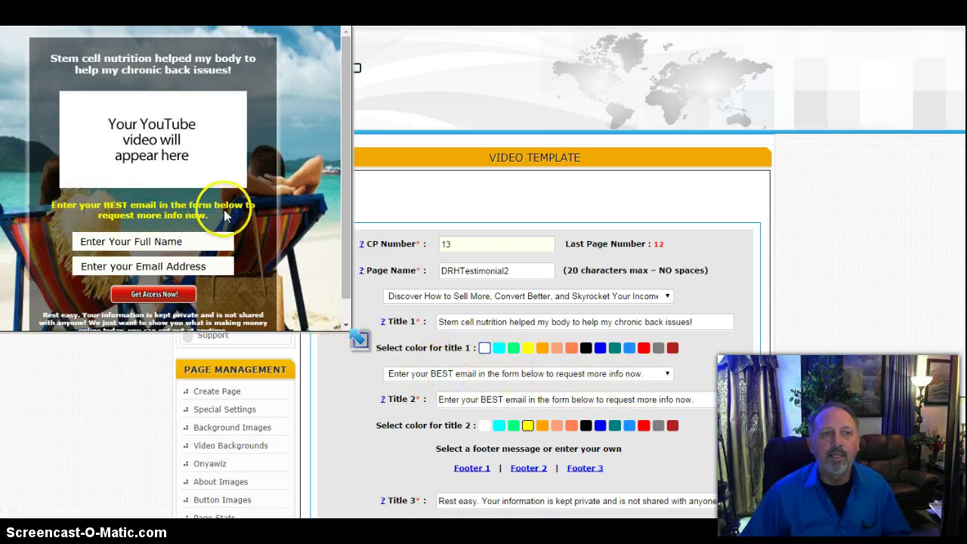
- Replace Title 2 with the instruction to type N/A in the phone field
left_click(667, 375)
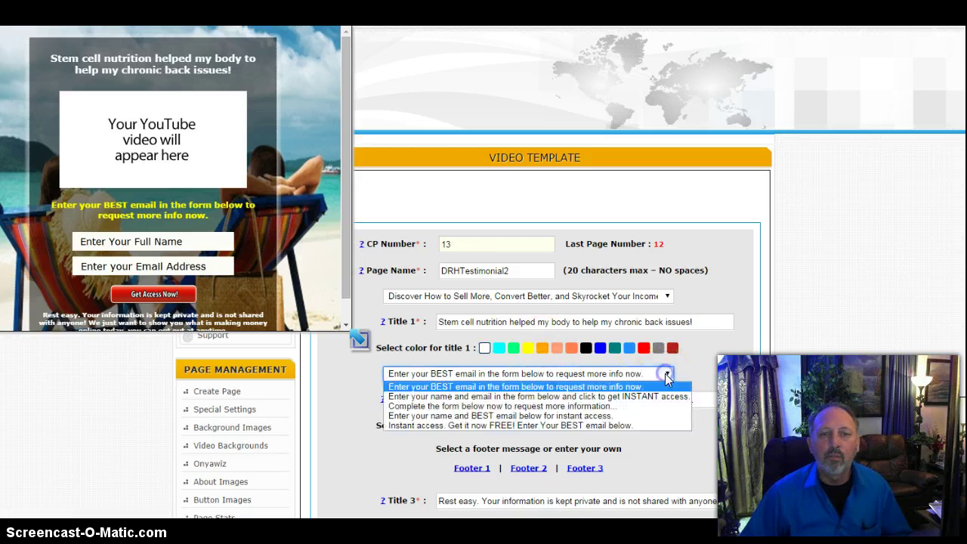
left_click(501, 426)
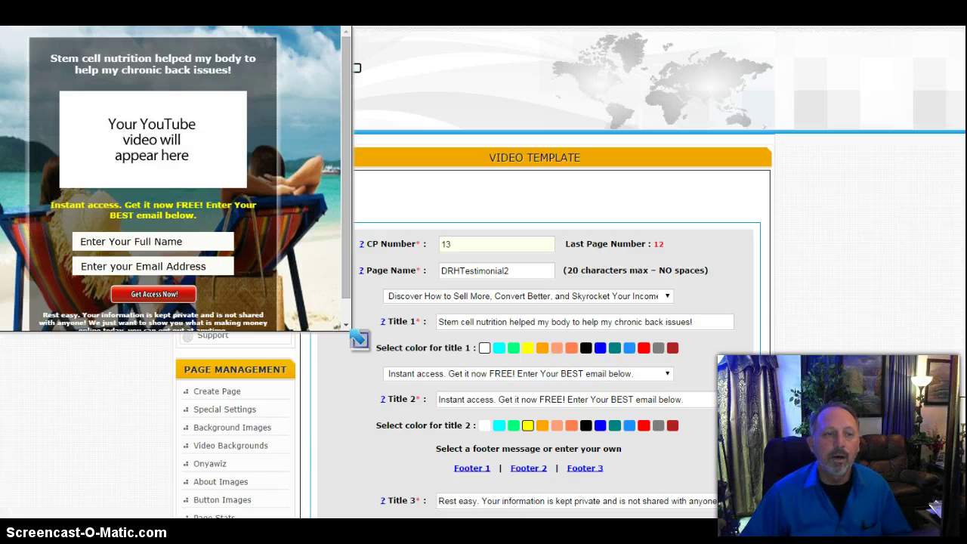
triple_click(685, 399)
key("Delete")
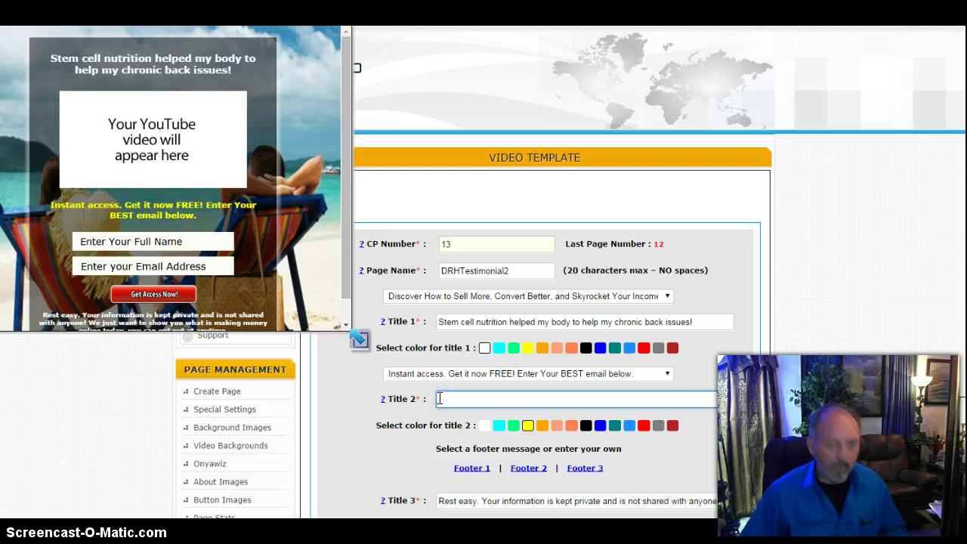
key("ctrl+v")
left_click(725, 360)
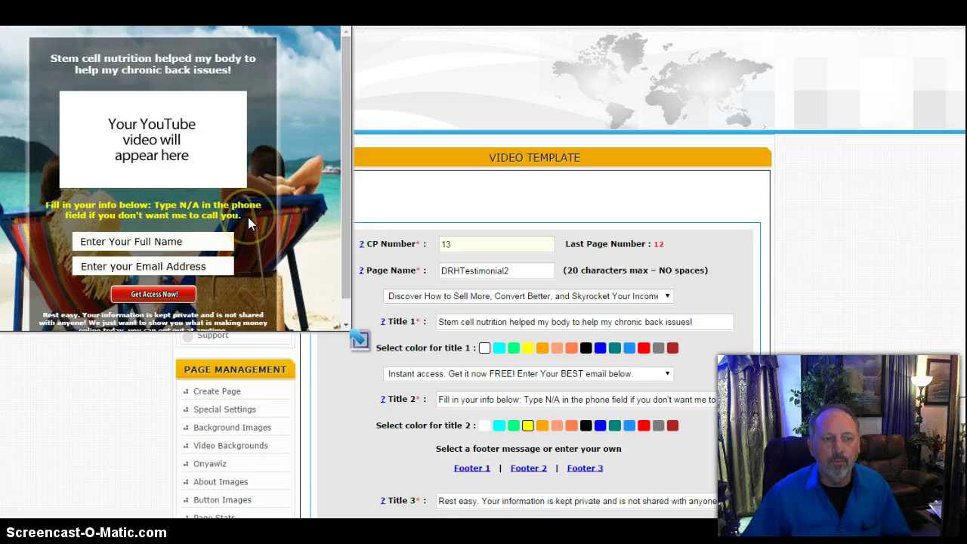
- Review the end of the Title 2 text and refresh the preview heading
left_click(731, 400)
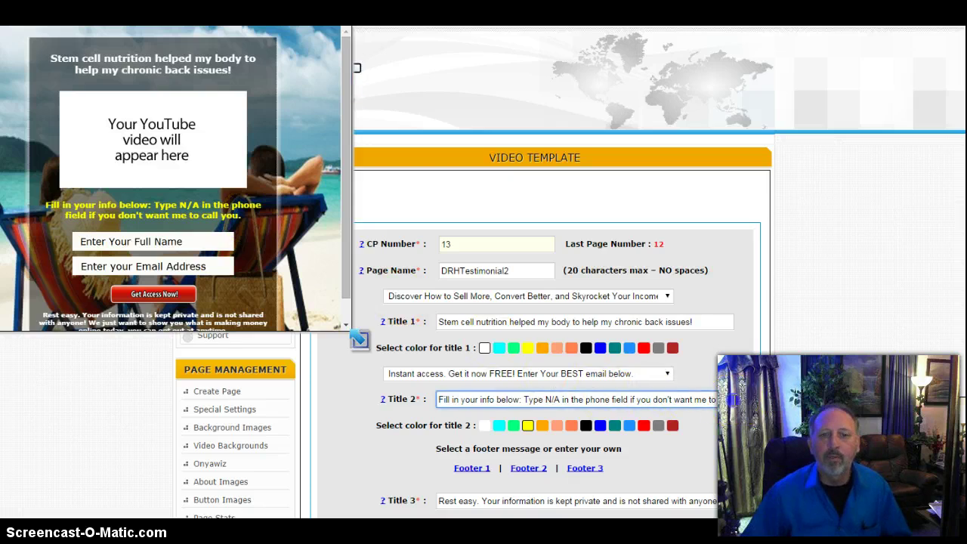
key("Right")
key("Right")
key("Right")
key("Right")
key("Right")
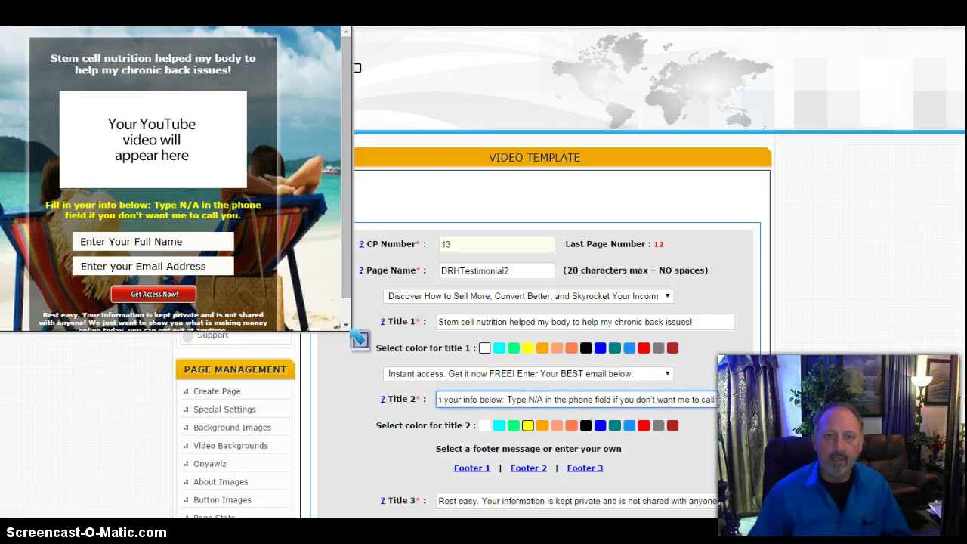
key("Right")
key("Right")
key("Right")
key("Right")
key("Right")
key("Right")
key("Right")
key("Right")
key("Right")
key("Right")
key("Right")
key("Right")
key("Right")
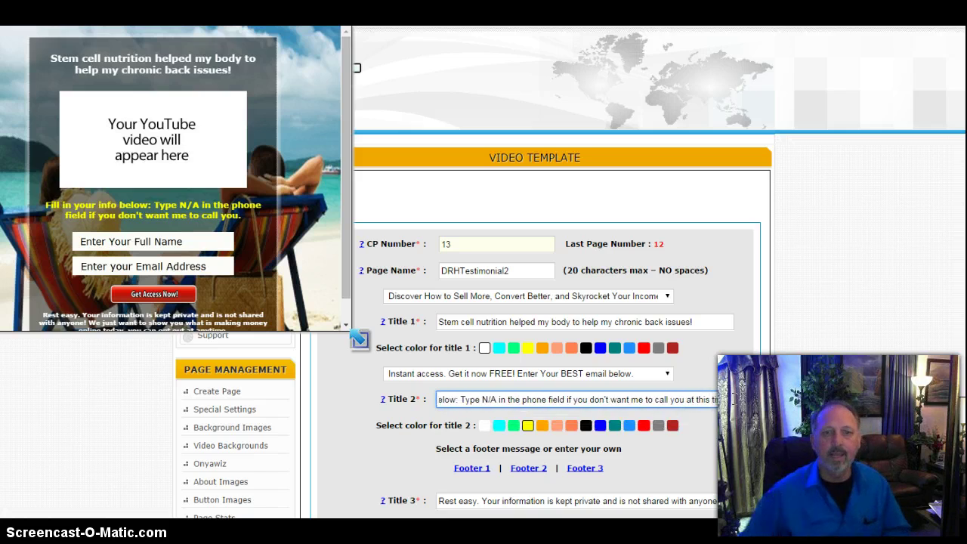
left_click(704, 368)
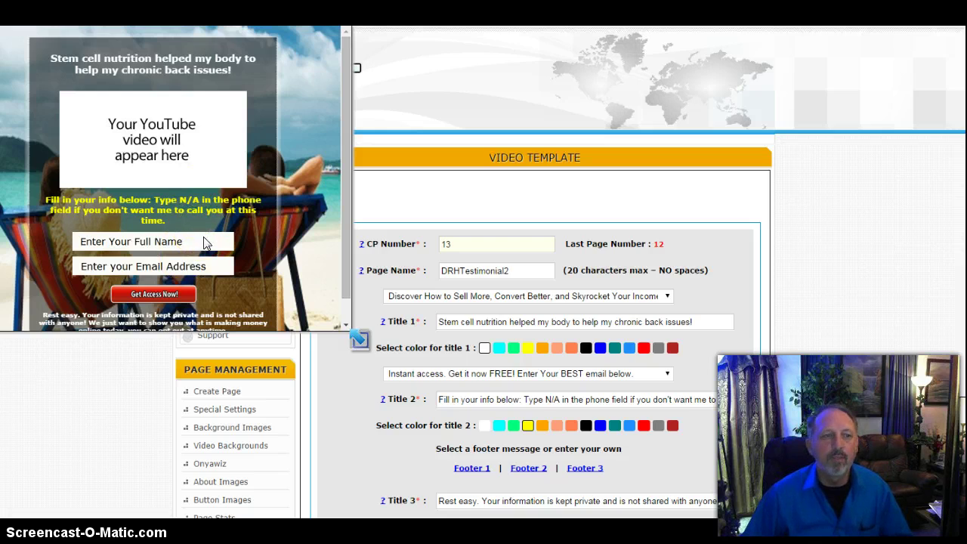
scroll(958, 280, "down", 1)
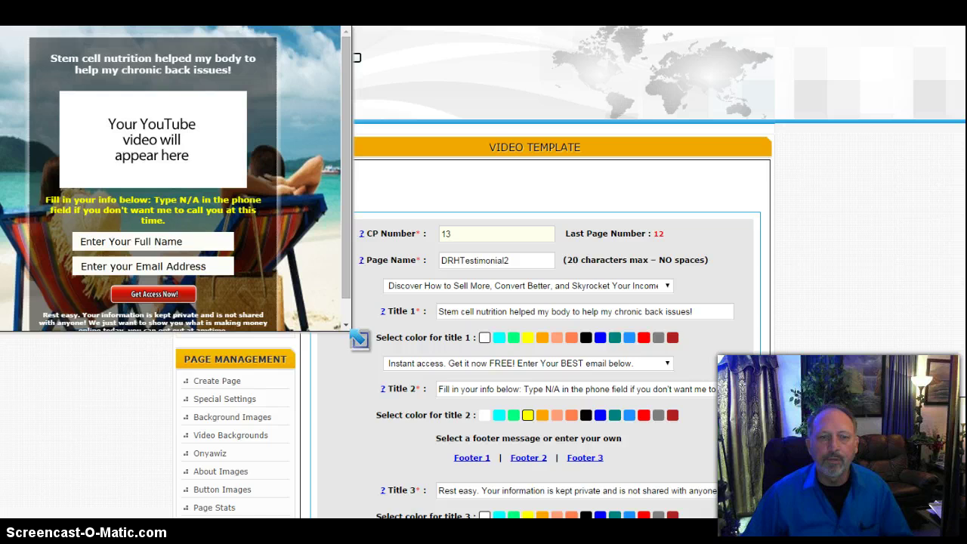
scroll(958, 280, "down", 5)
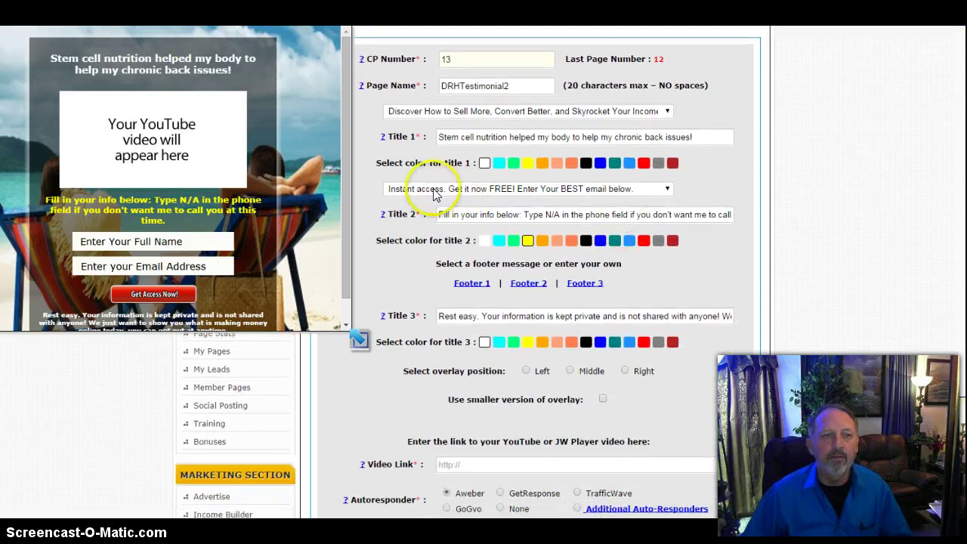
- Copy Footers 1, 2 and 3 into Title 3, ending with the 'We respect your privacy' message
scroll(341, 212, "down", 1)
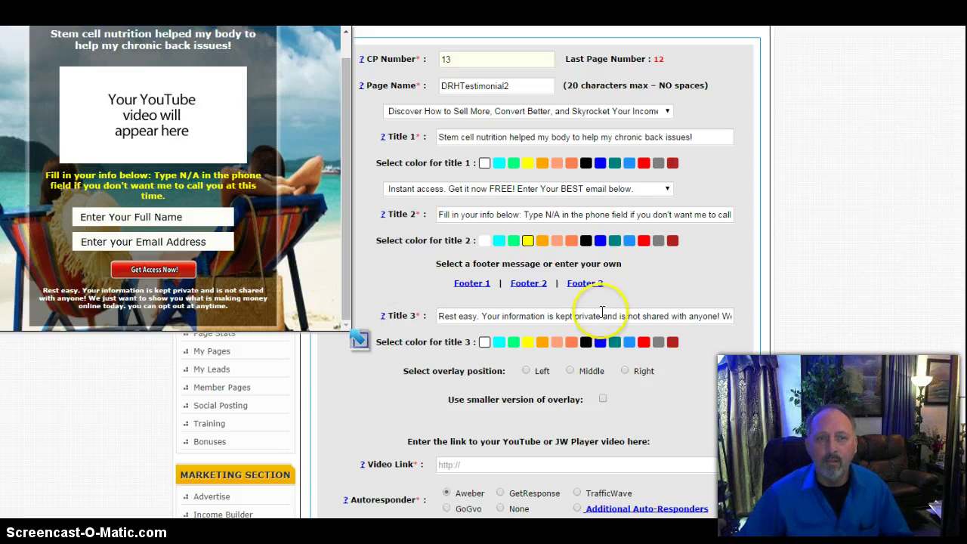
left_click(471, 284)
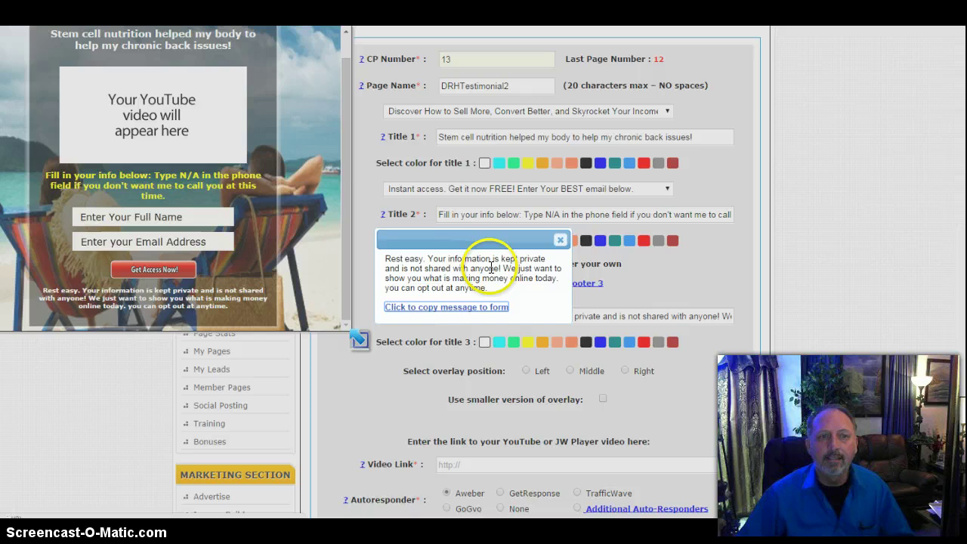
left_click(457, 310)
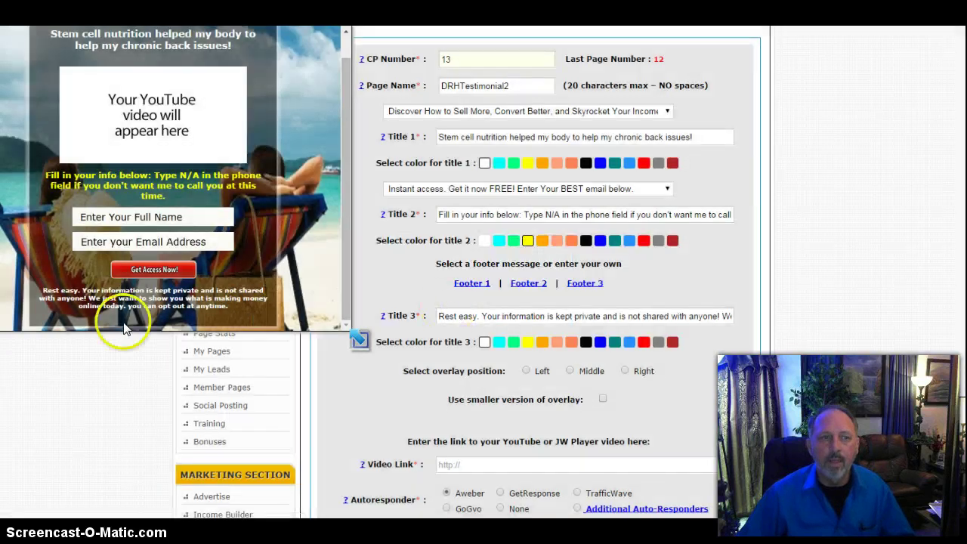
left_click(529, 283)
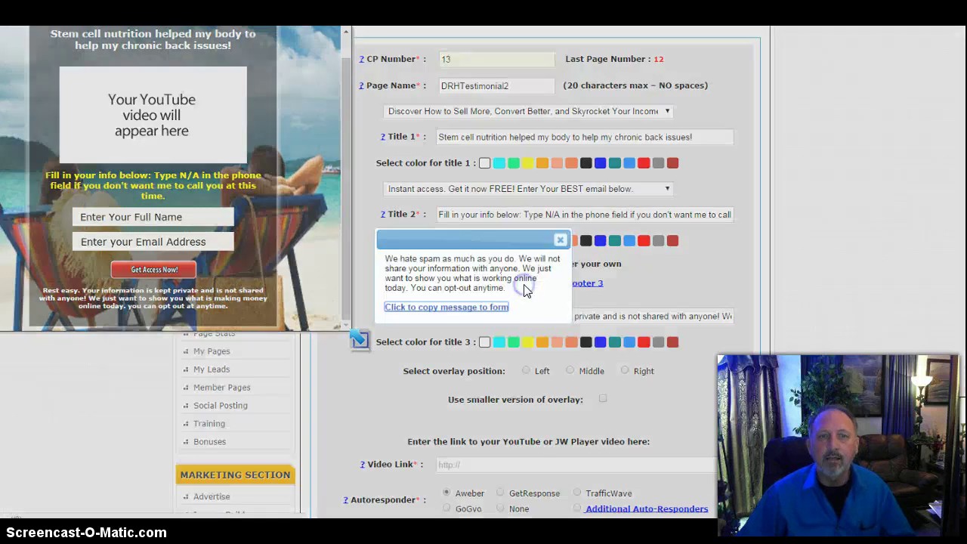
left_click(465, 310)
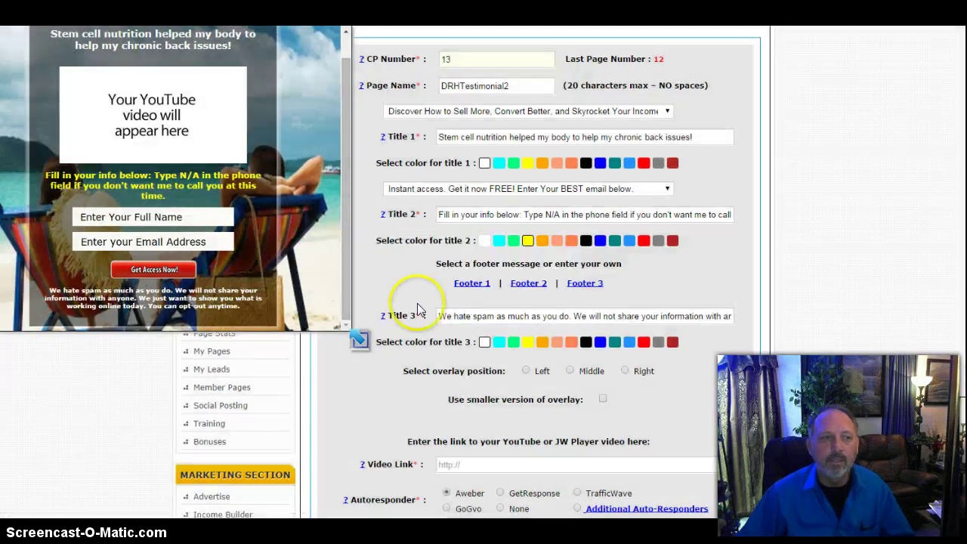
left_click(585, 283)
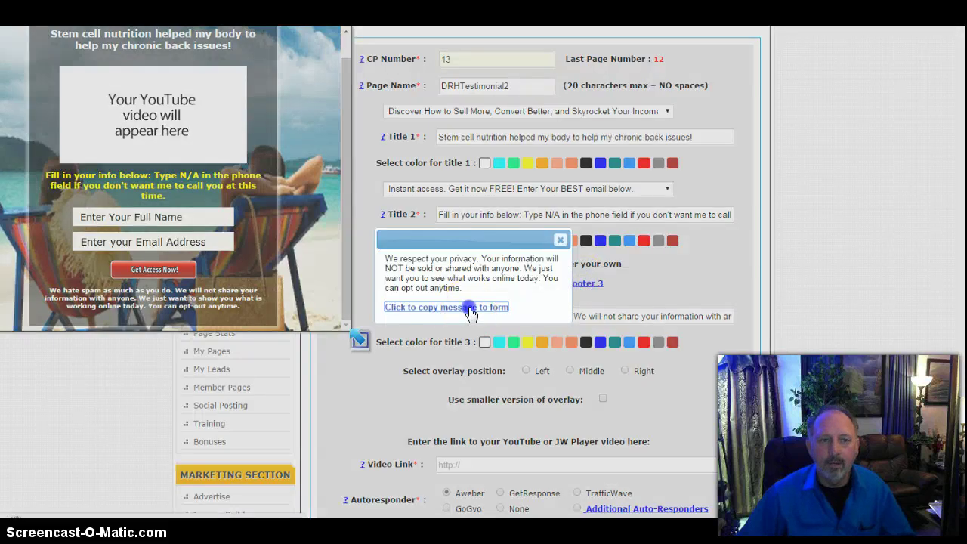
left_click(469, 308)
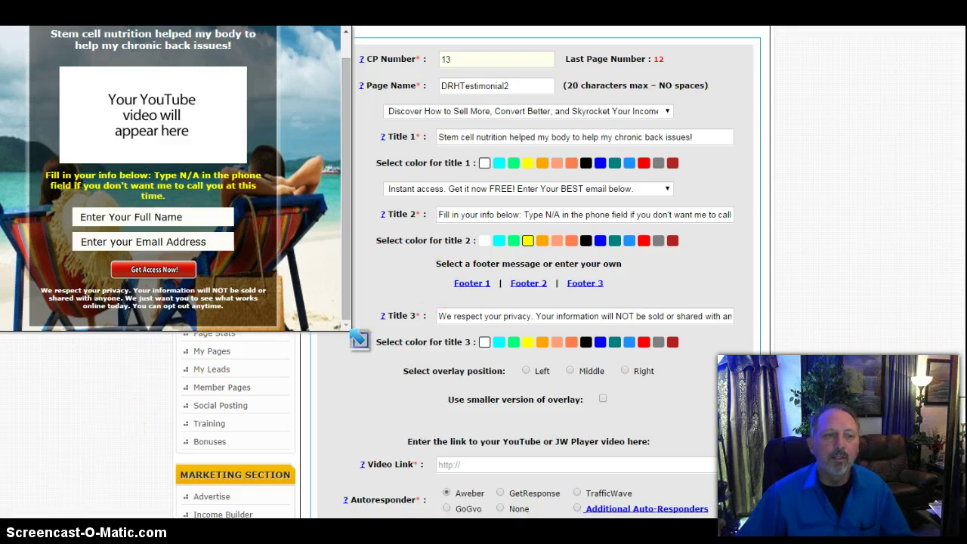
- Replace Title 3 with the custom footer promising a FREE website and pay for sharing products
left_click(441, 316)
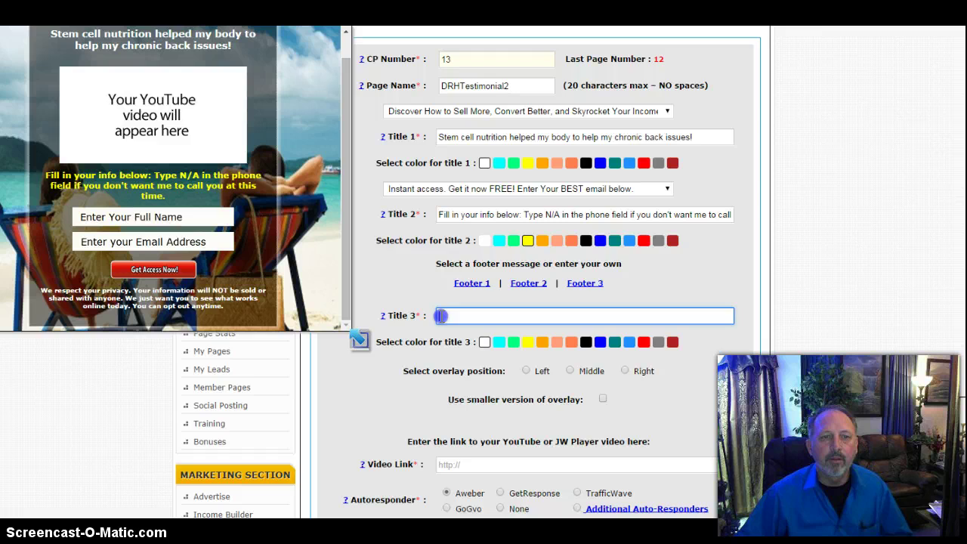
left_click(534, 286)
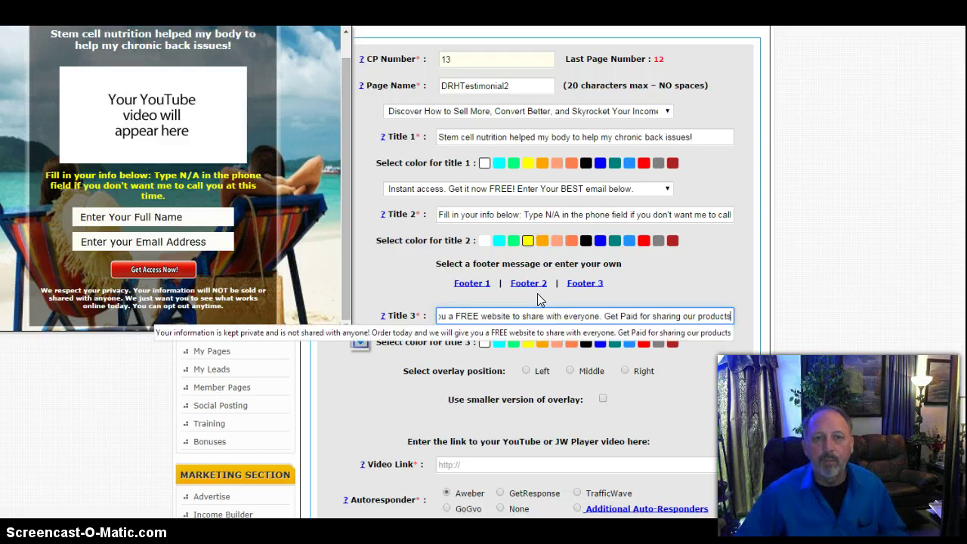
left_click(699, 277)
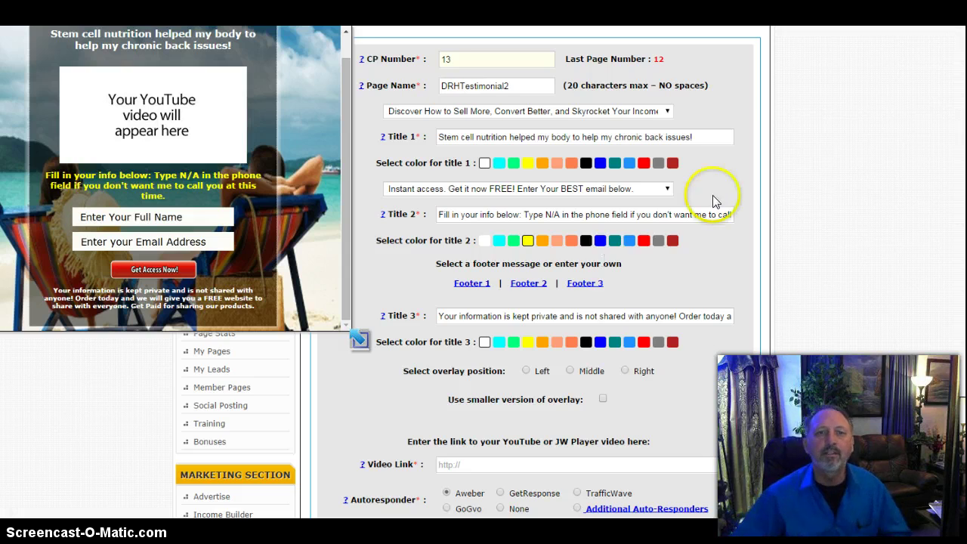
- Set the overlay position to Middle, leaving the smaller overlay version unticked
scroll(803, 215, "down", 3)
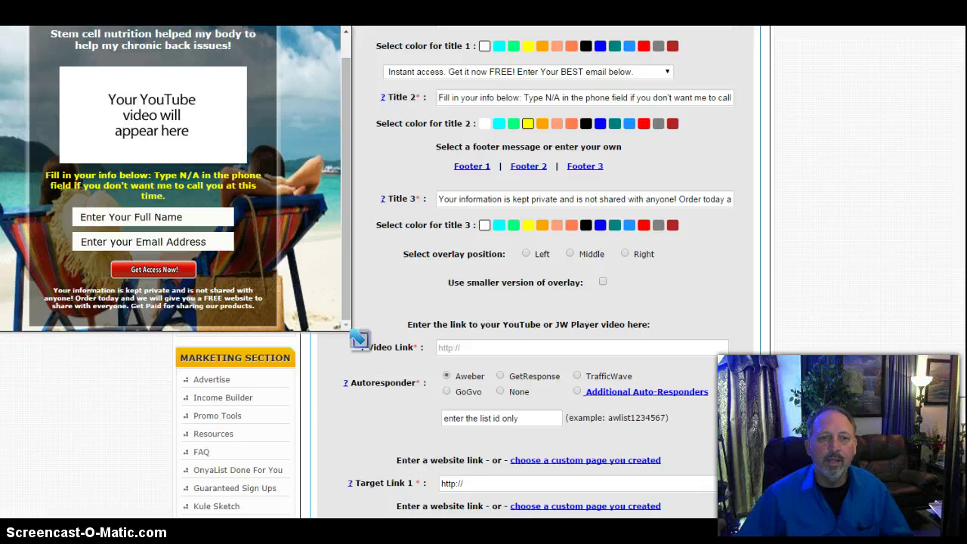
left_click(528, 228)
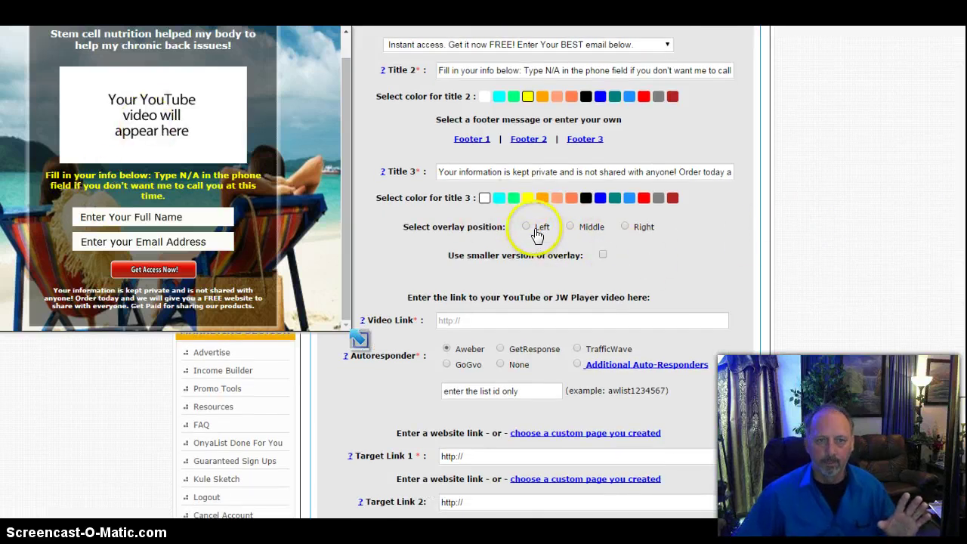
left_click(529, 227)
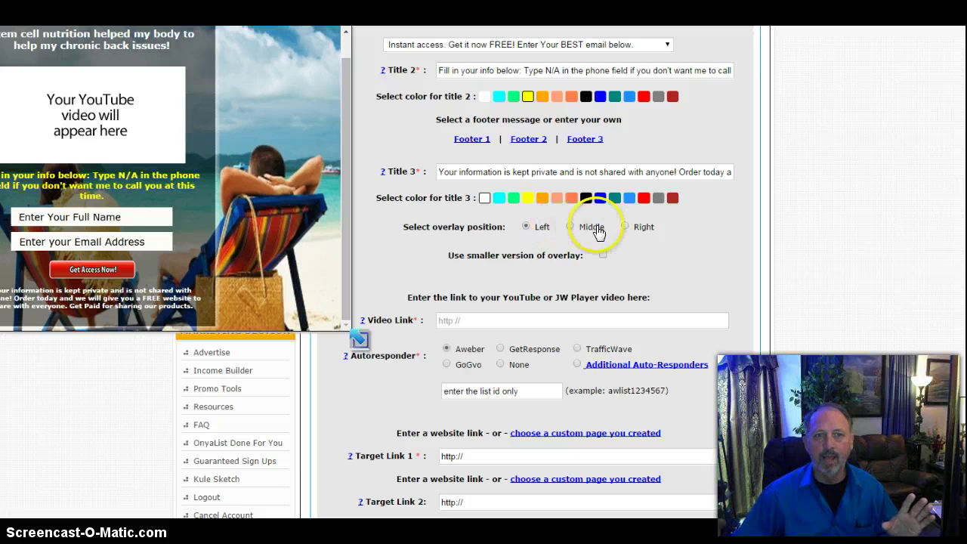
left_click(627, 228)
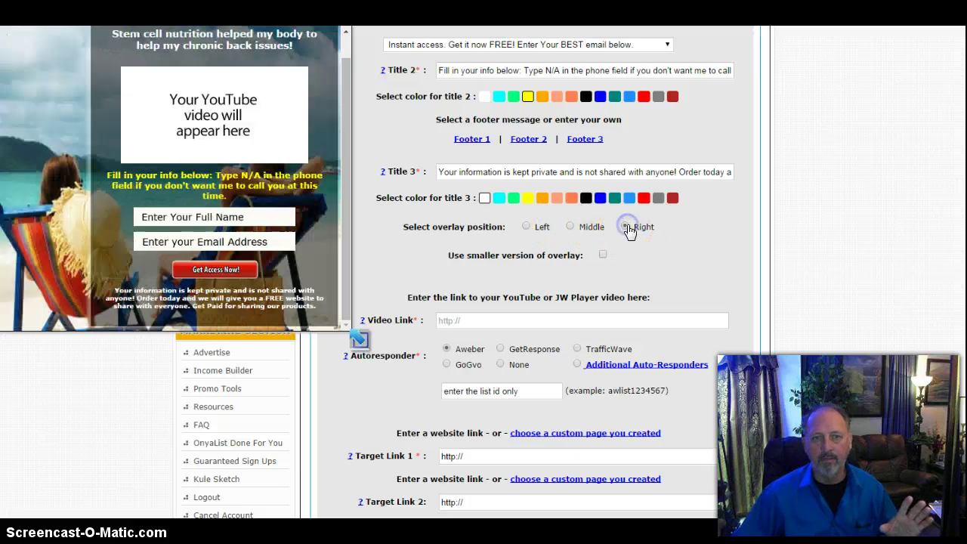
left_click(572, 228)
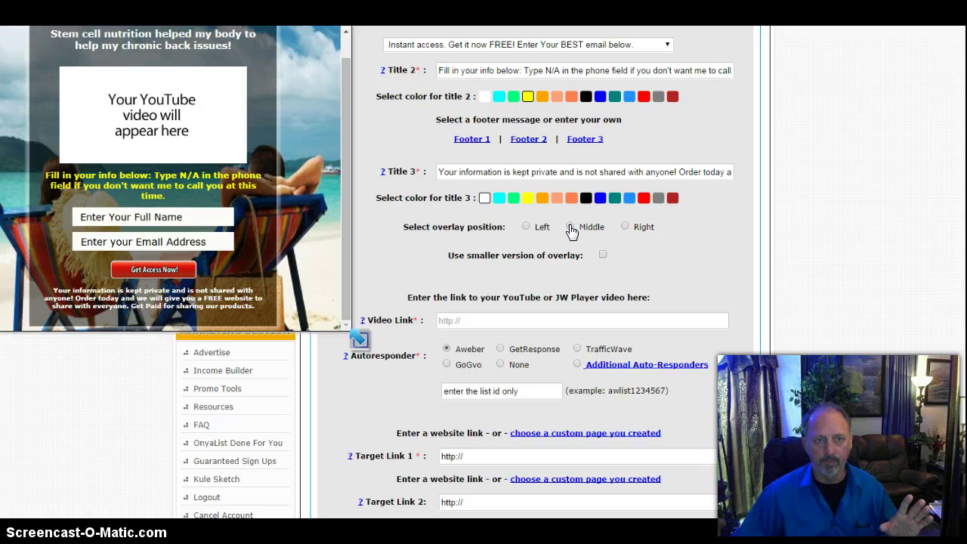
left_click(603, 255)
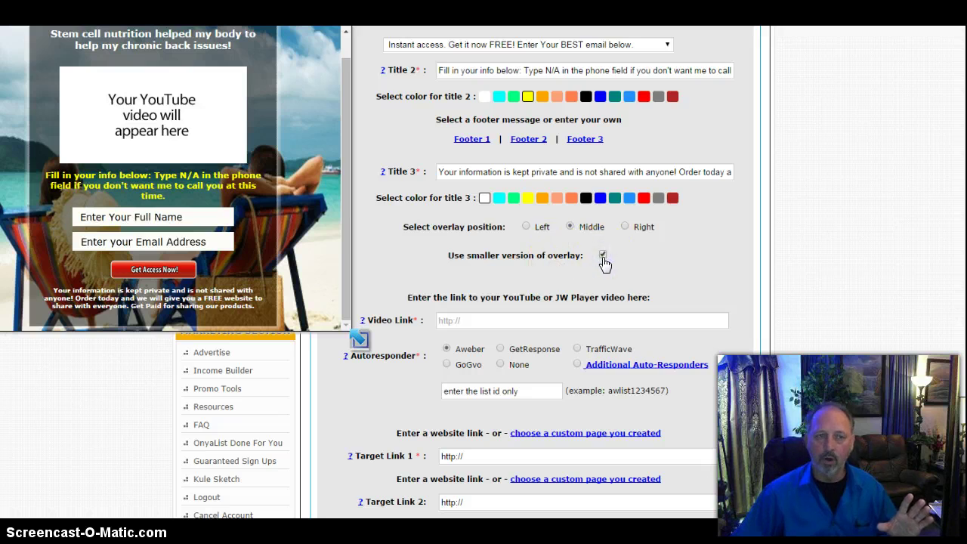
left_click(603, 256)
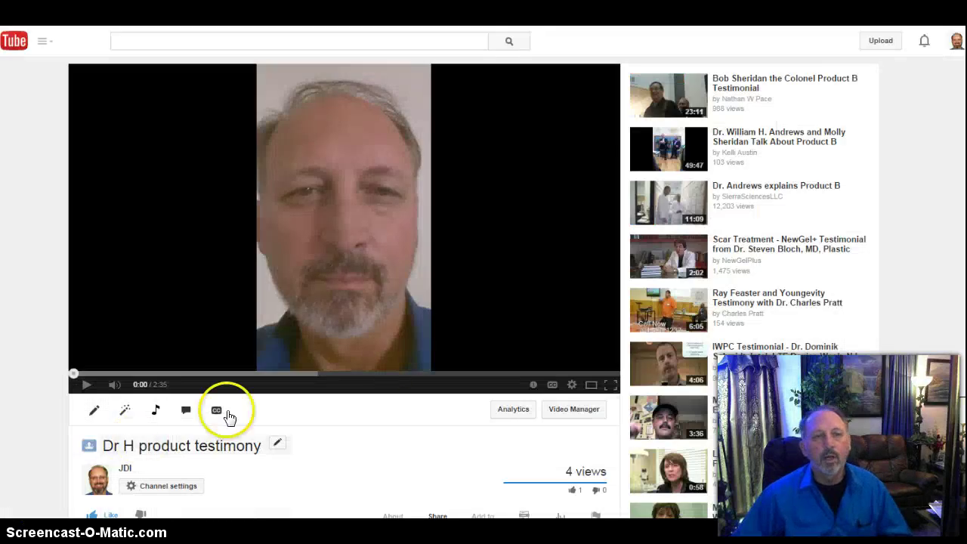
- Select the youtu.be short share link for the Dr H product testimony video
scroll(348, 227, "down", 2)
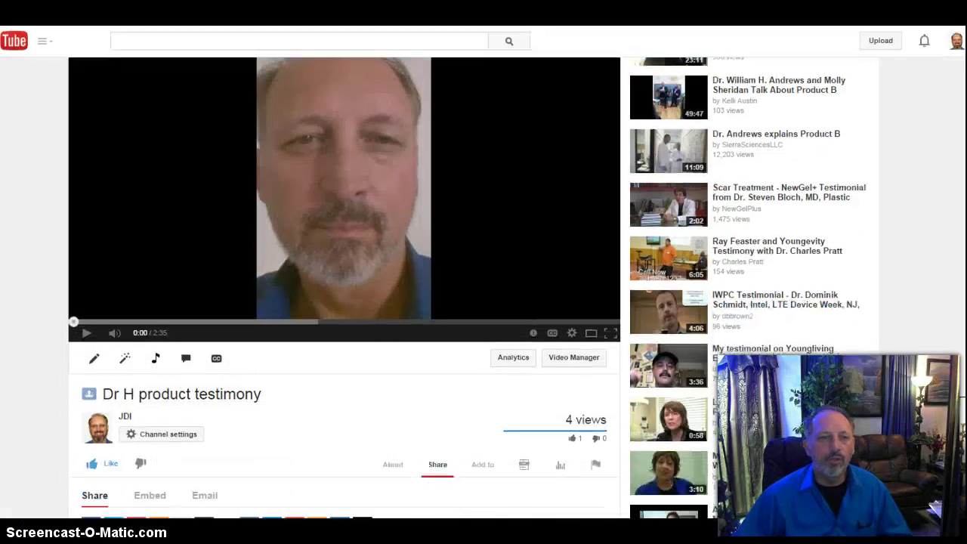
left_click(442, 359)
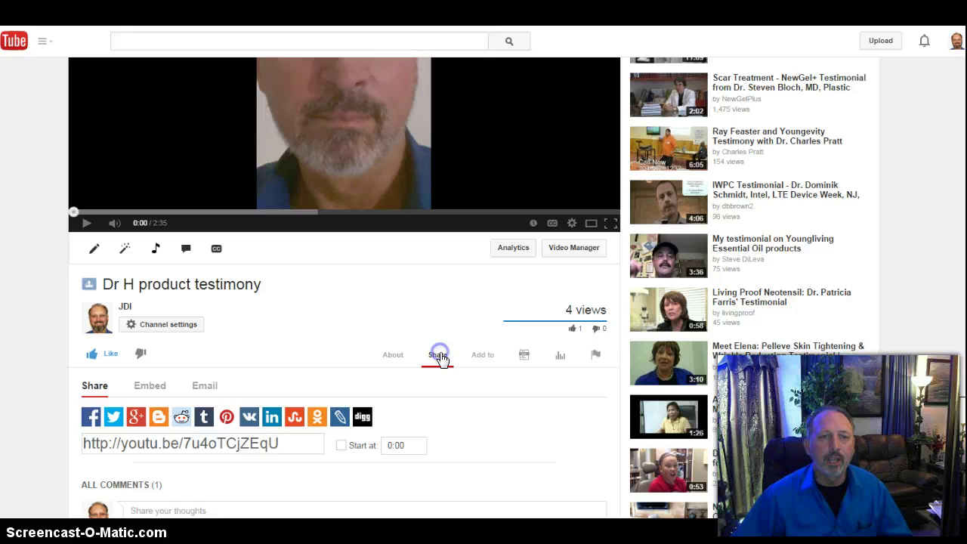
left_click(296, 442)
key("ctrl+c")
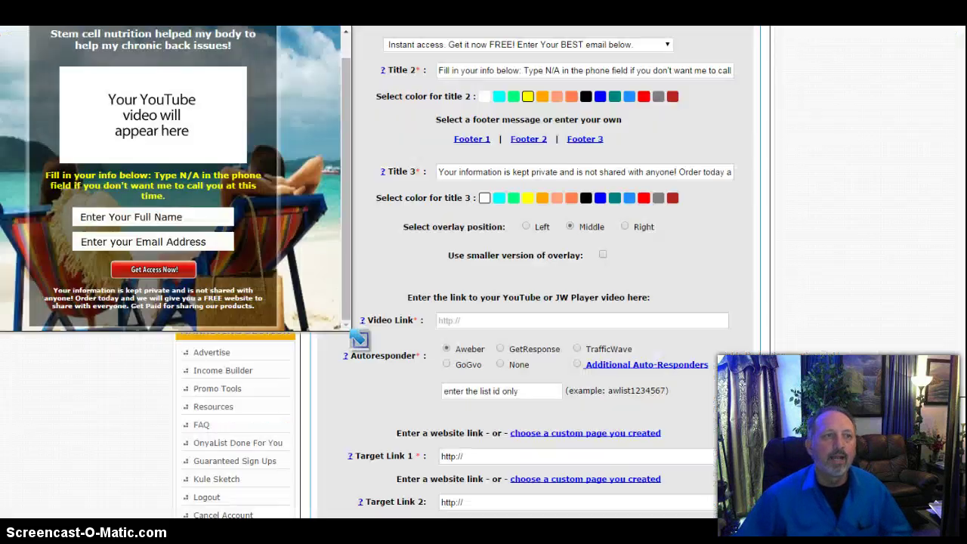
key("alt+Tab")
left_click(263, 167)
left_click(466, 320)
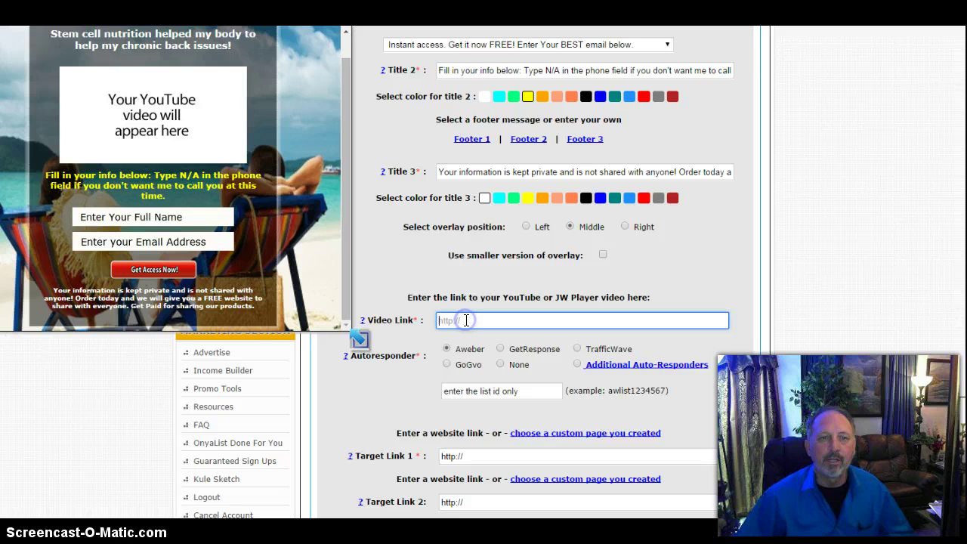
key("ctrl+v")
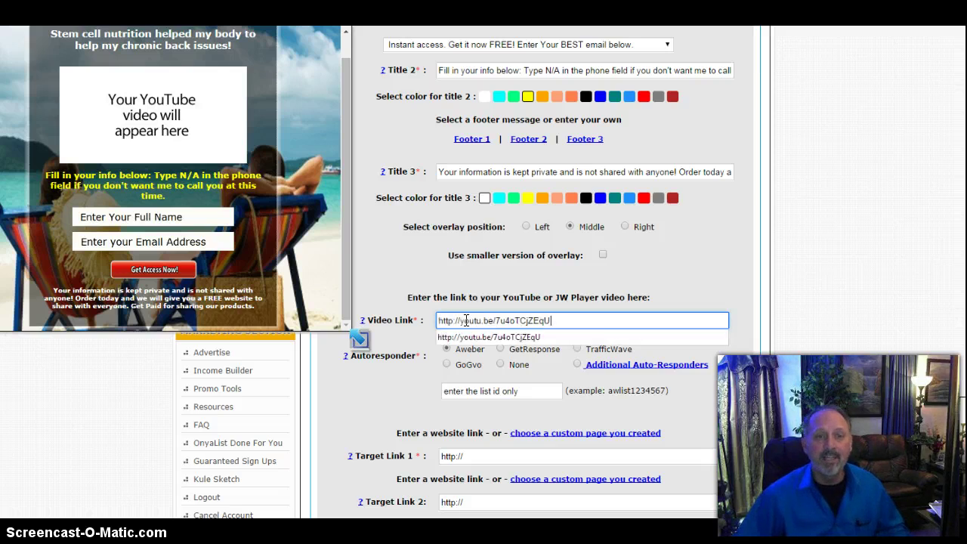
left_click(697, 284)
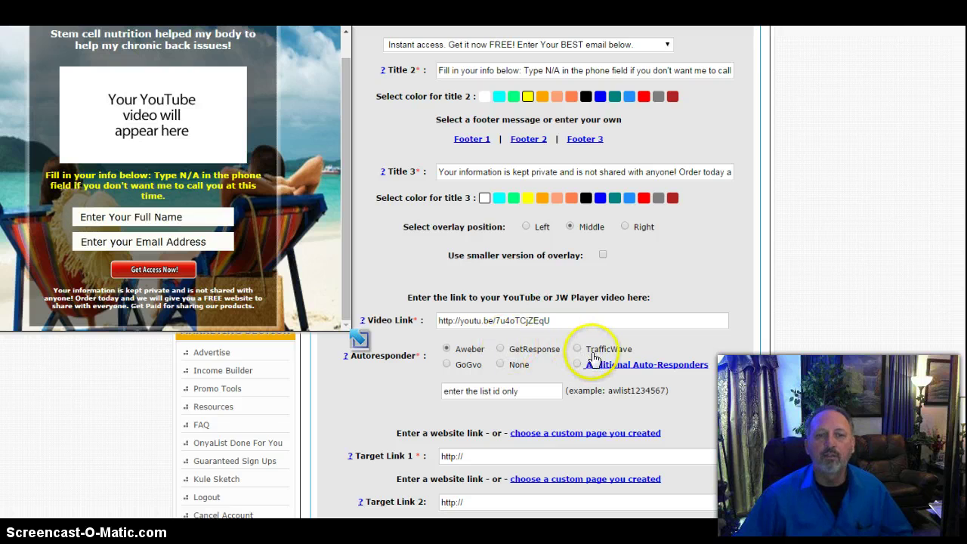
- Switch the Autoresponder option to None, removing the list-id field
left_click(511, 368)
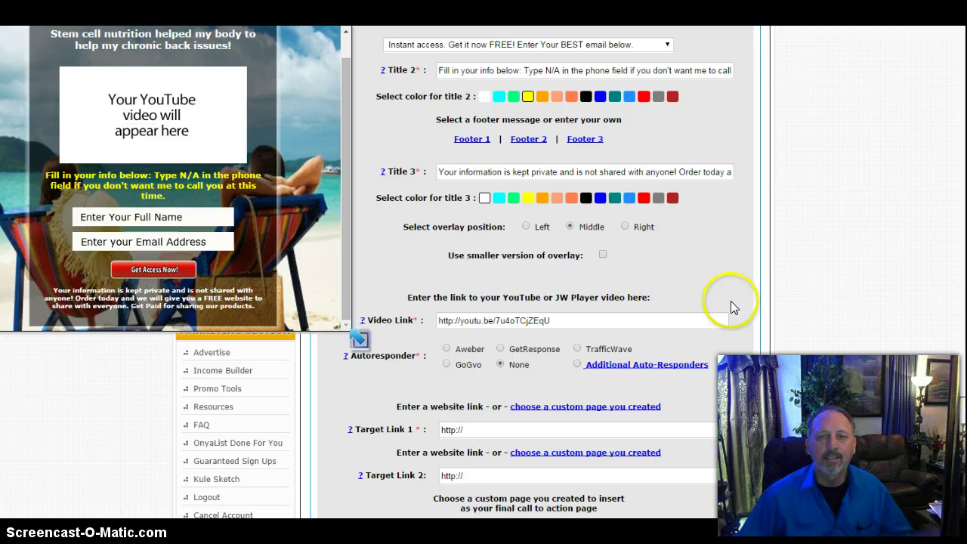
scroll(359, 341, "down", 5)
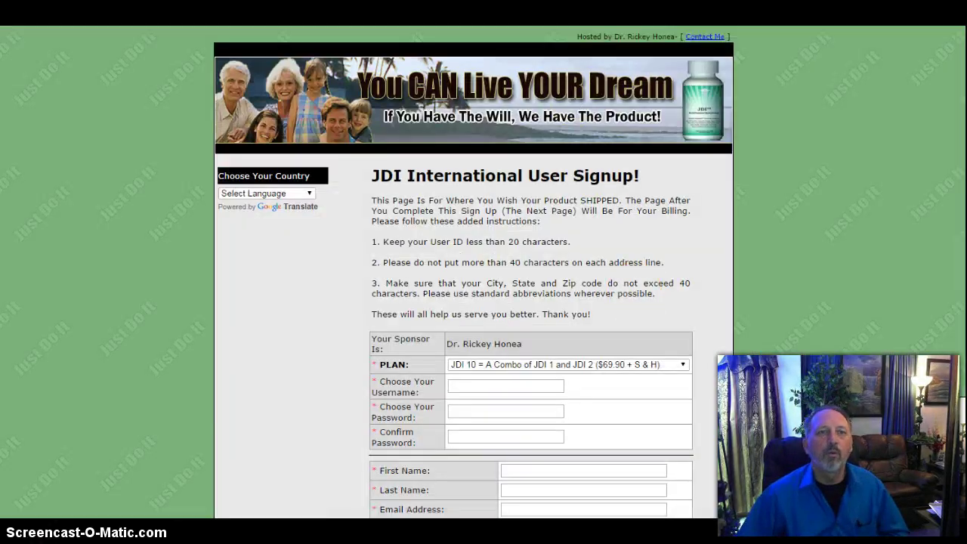
- Copy the JDI International signup page's full web address from the address bar
key("ctrl+l")
key("ctrl+c")
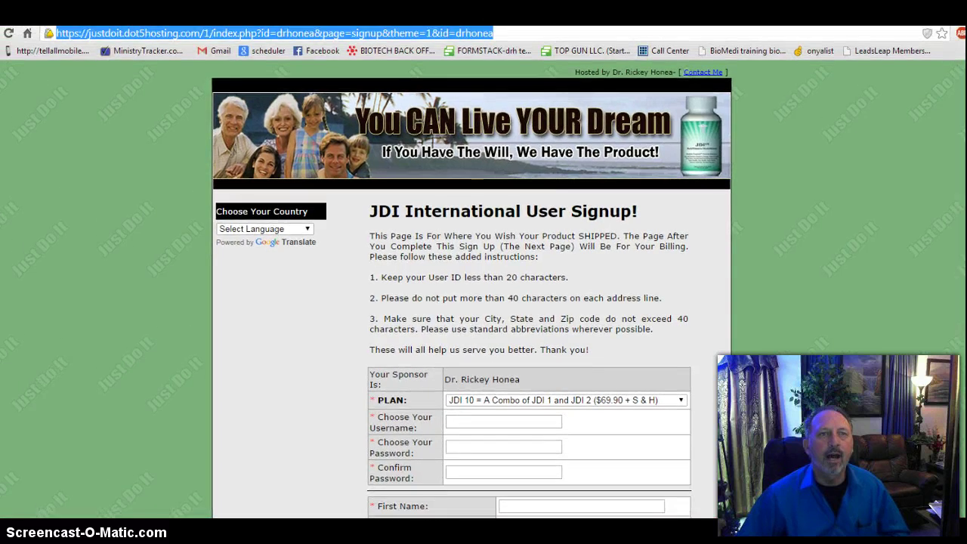
key("F11")
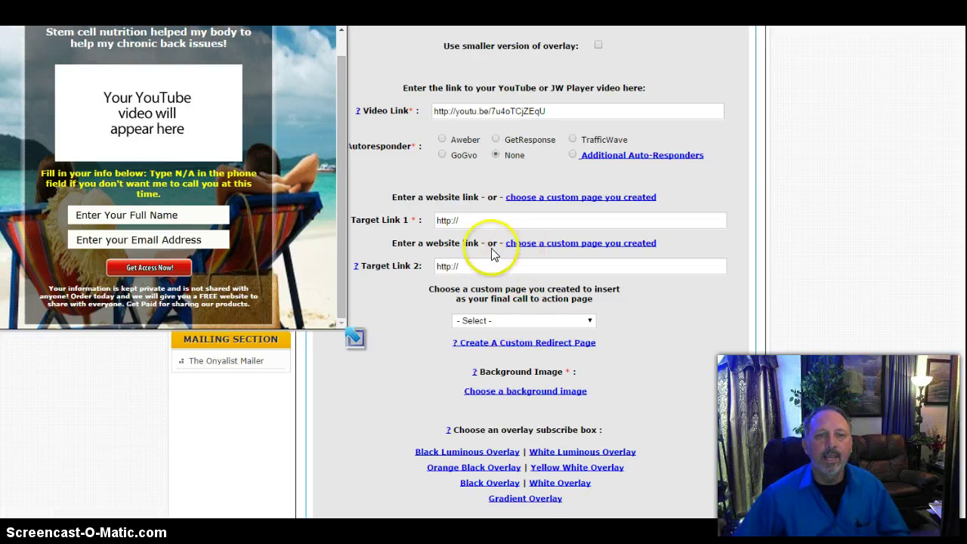
left_click(486, 219)
double_click(486, 219)
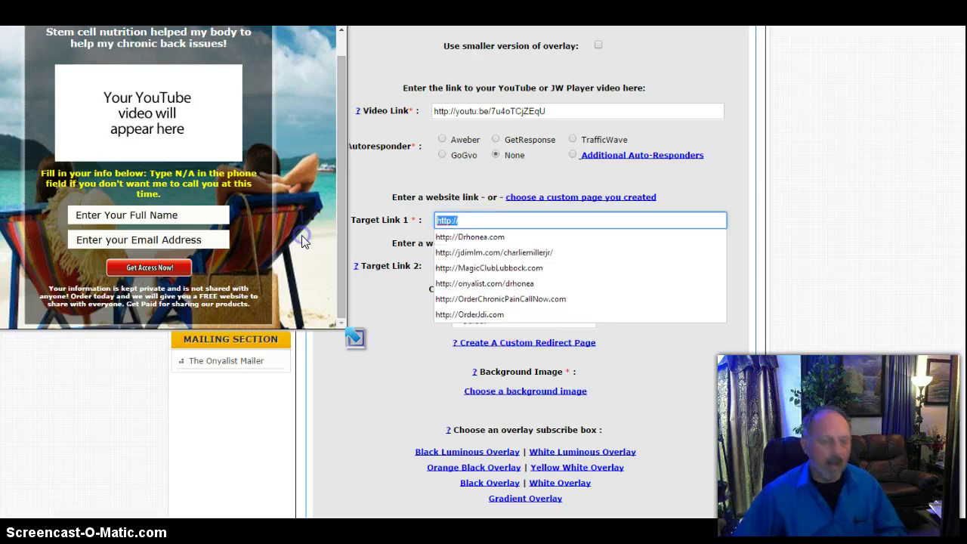
key("ctrl+v")
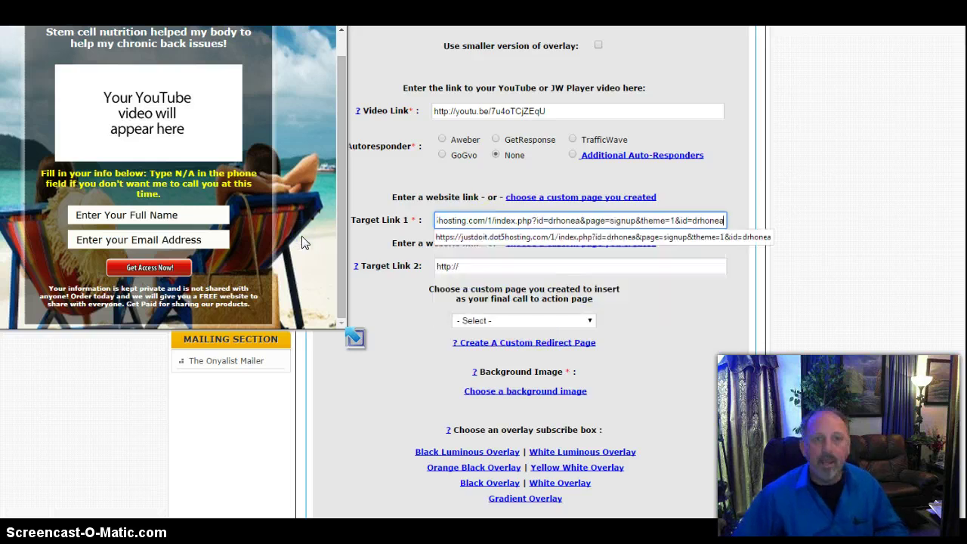
left_click(717, 184)
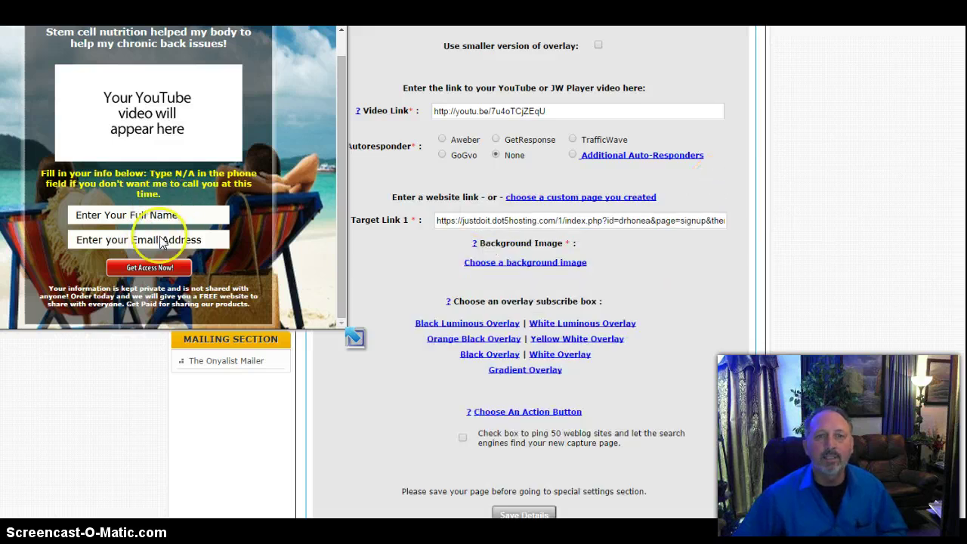
scroll(524, 279, "down", 3)
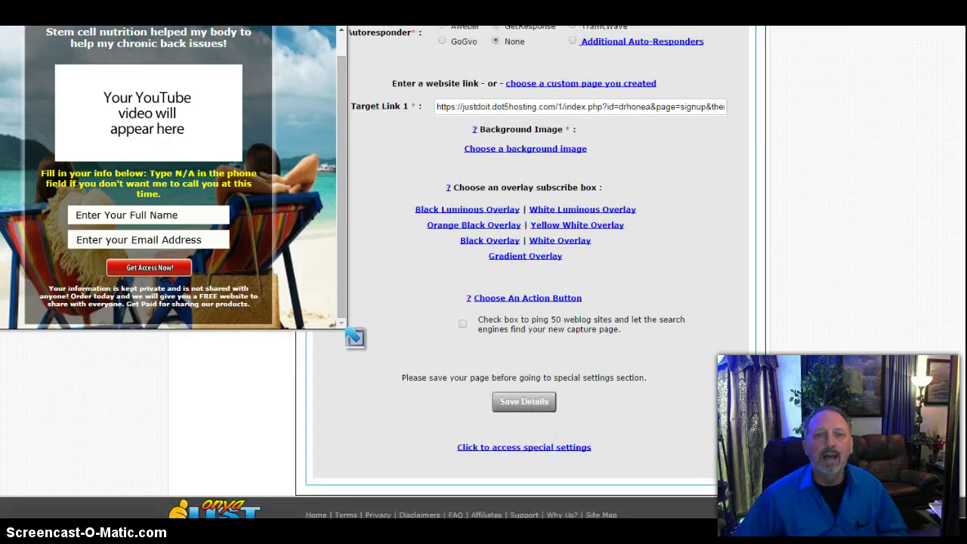
left_click(821, 234)
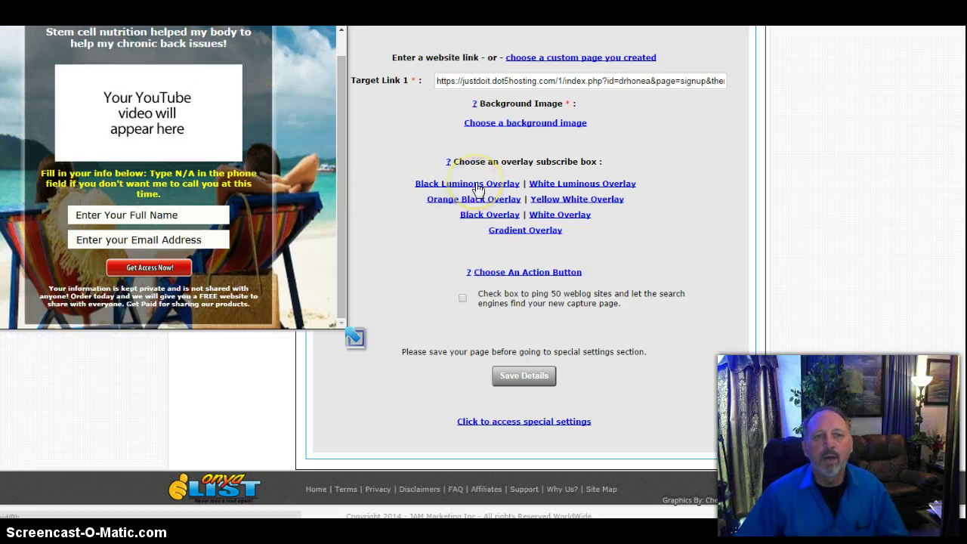
- Try the Gradient and White overlays on the subscribe box, then apply a dark translucent overlay
left_click(494, 229)
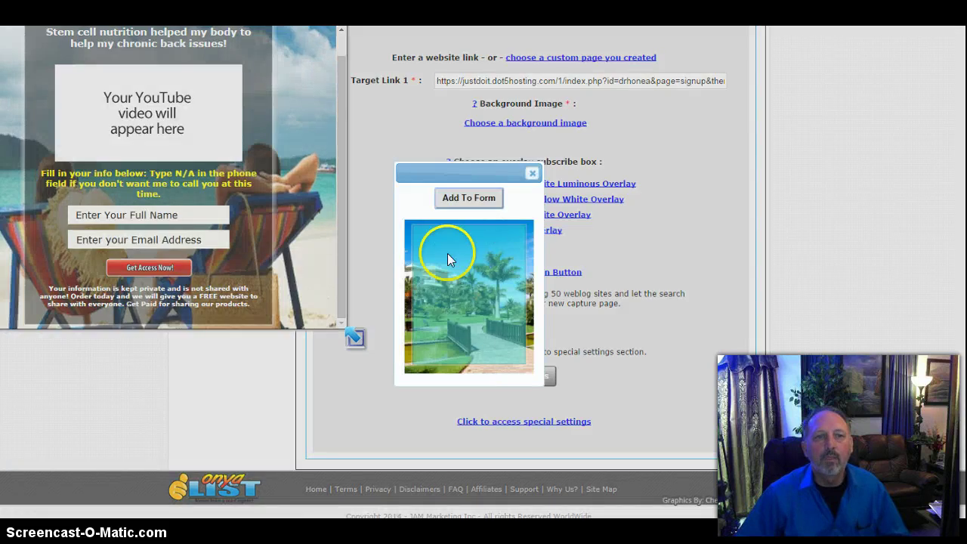
left_click(471, 199)
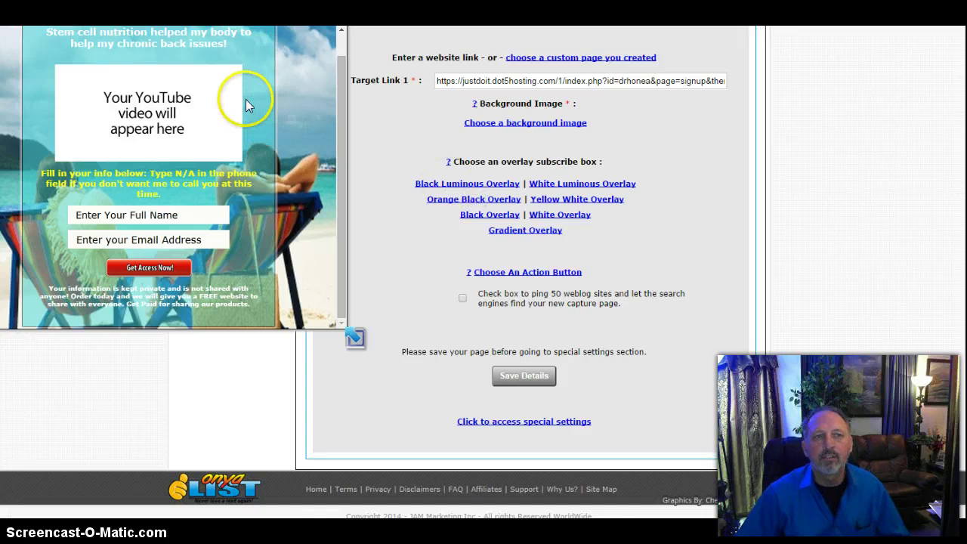
left_click(548, 215)
left_click(478, 200)
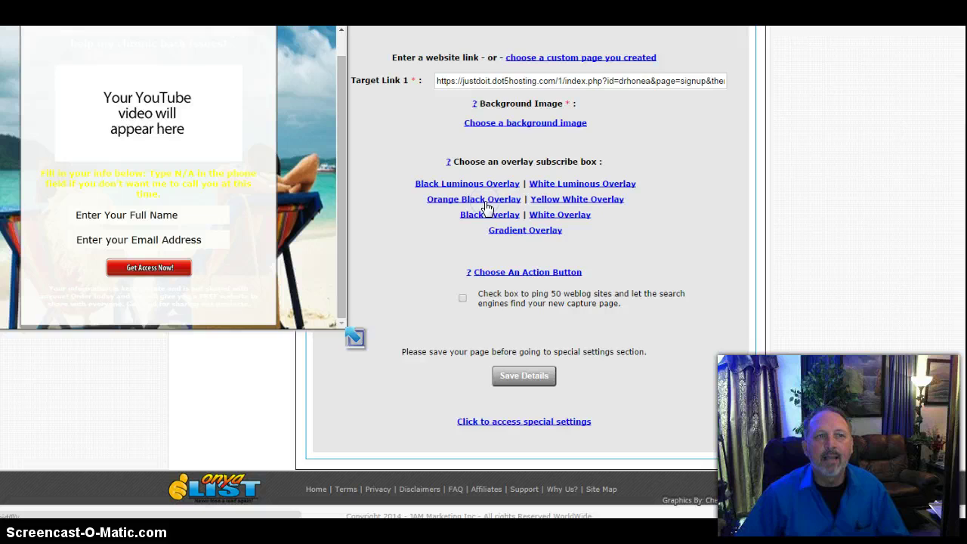
left_click(468, 185)
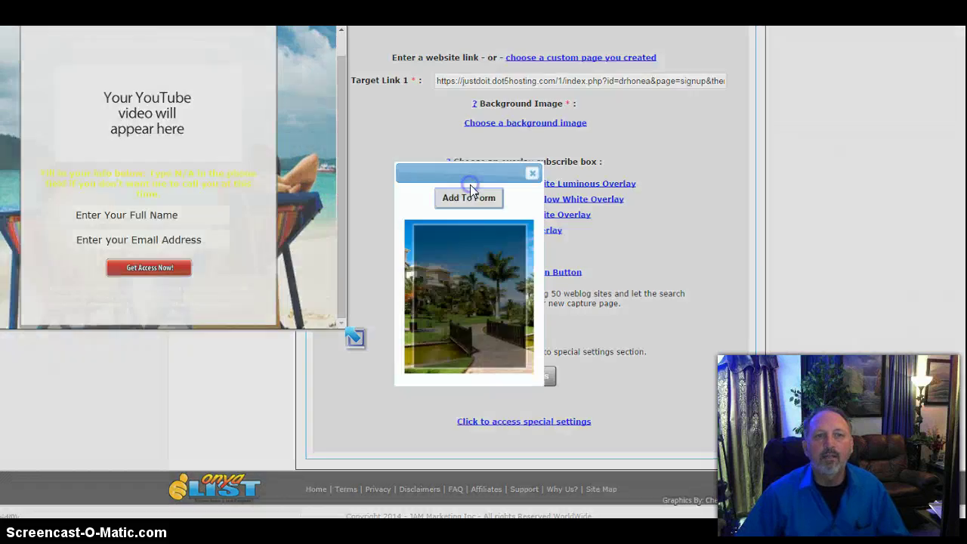
left_click(487, 200)
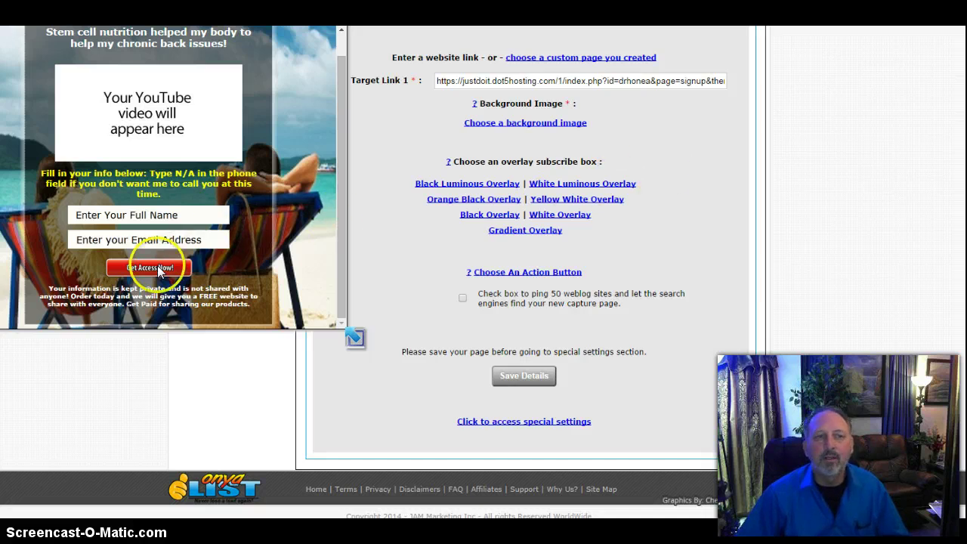
- Apply the red-to-yellow 'YES! I want to get it!' button from the Get it category
left_click(528, 273)
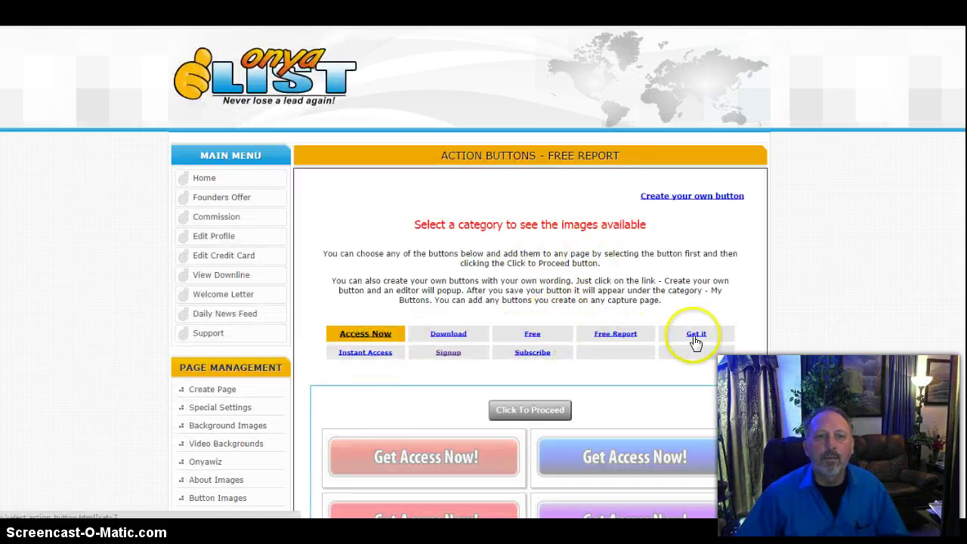
left_click(701, 336)
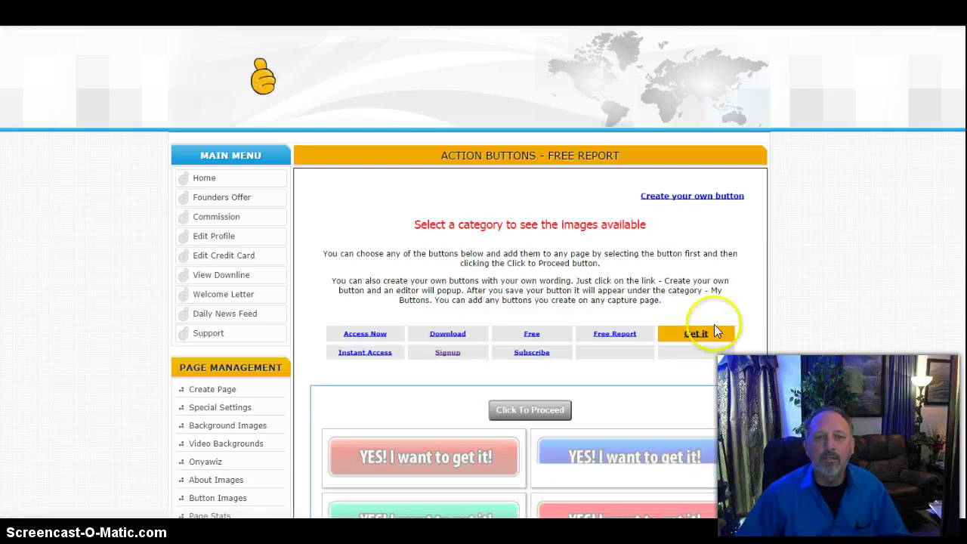
scroll(703, 338, "down", 2)
scroll(642, 363, "down", 3)
left_click(643, 363)
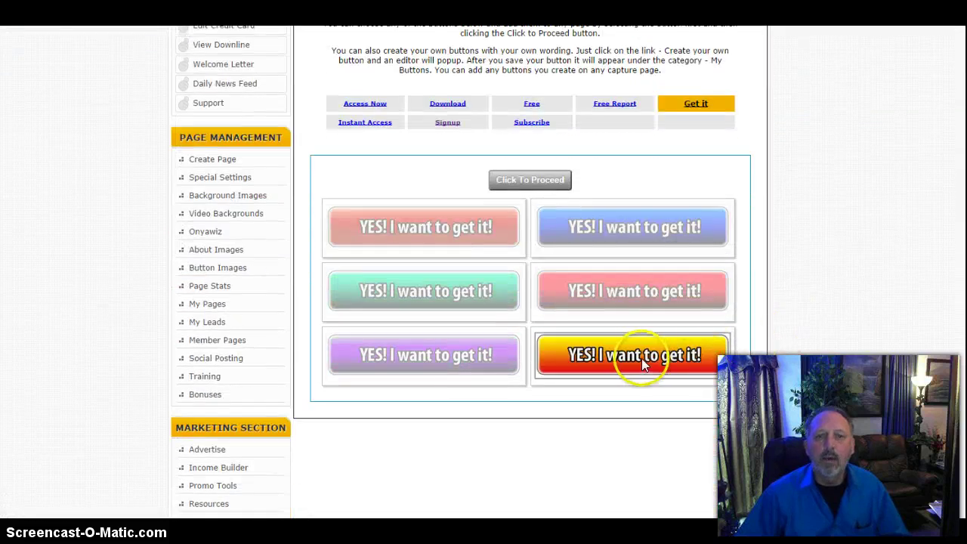
left_click(635, 355)
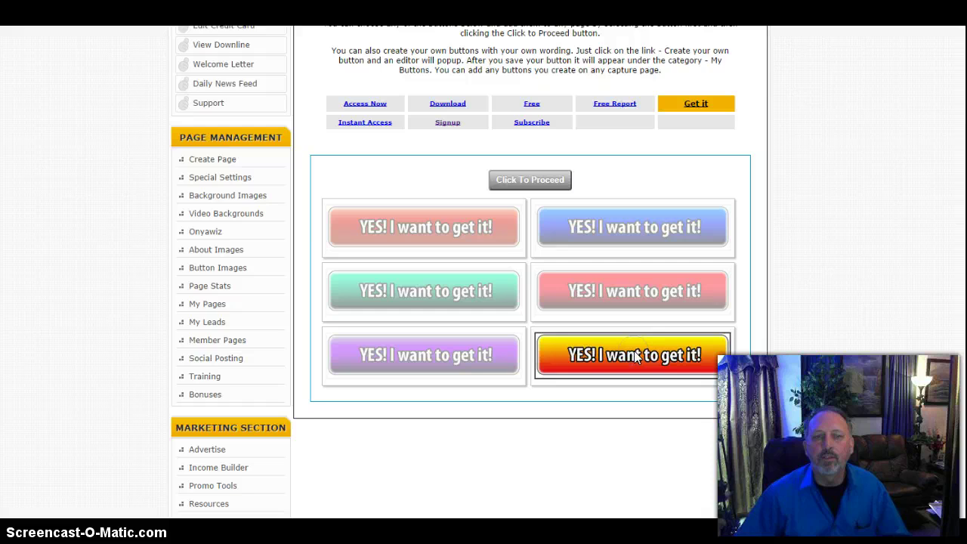
left_click(546, 183)
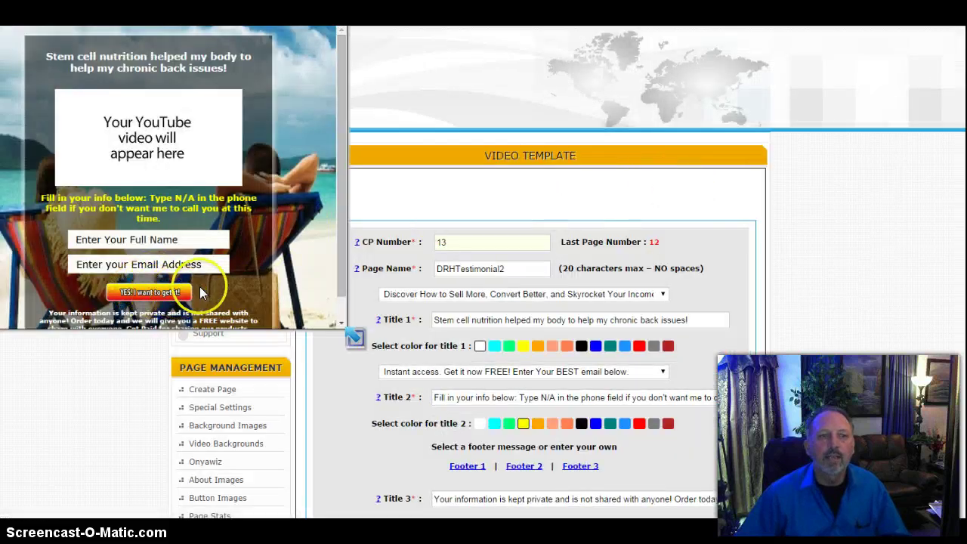
- Replace the beach background with the blue DNA helix image from My Images
scroll(330, 194, "down", 1)
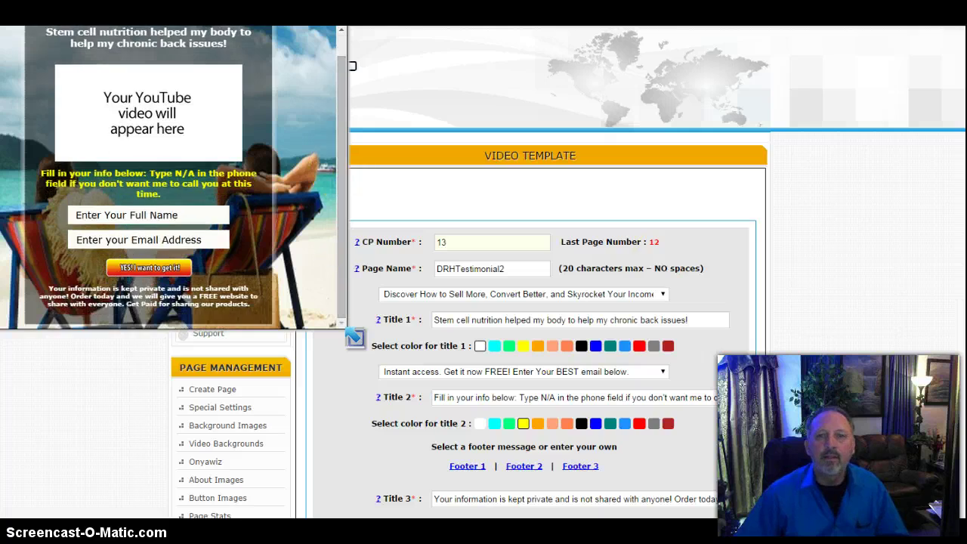
scroll(962, 330, "down", 5)
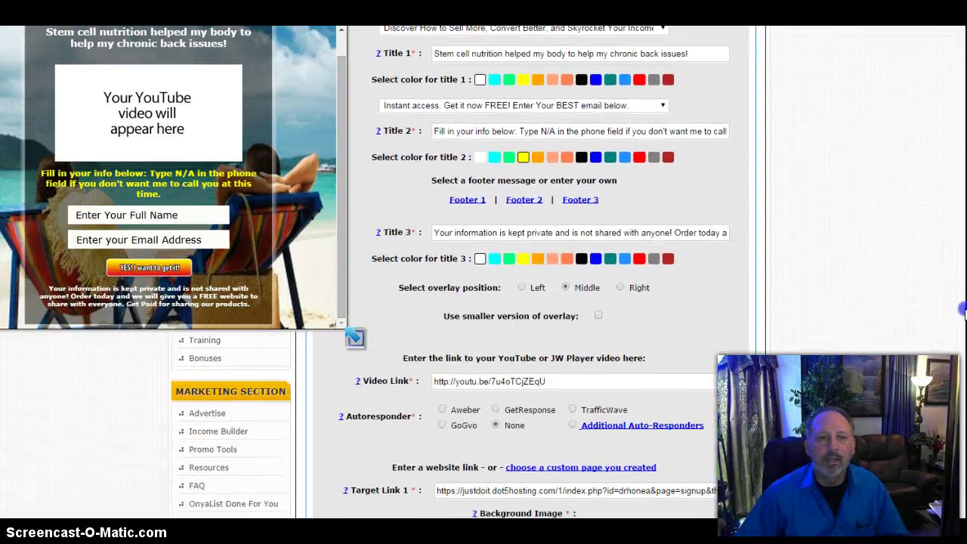
scroll(962, 331, "down", 3)
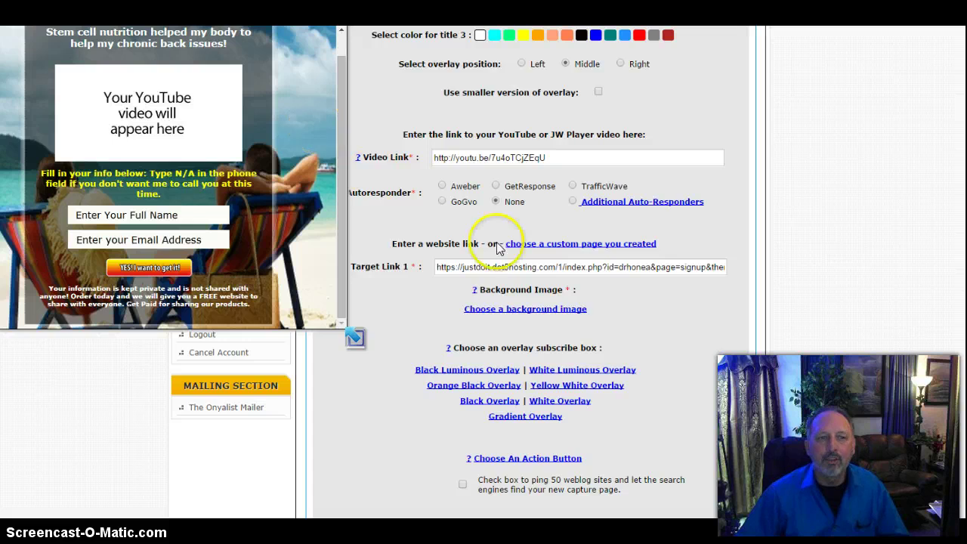
left_click(544, 310)
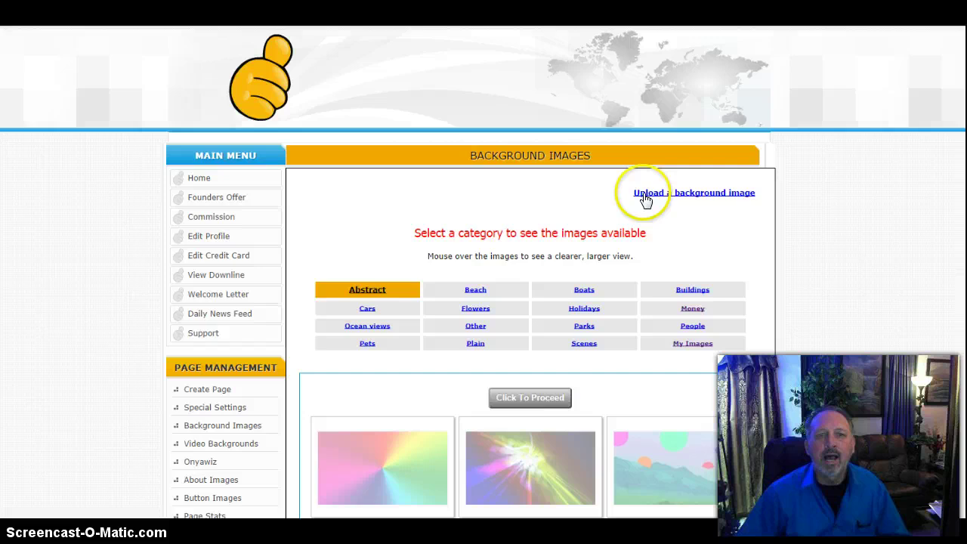
left_click_drag(651, 200, 764, 197)
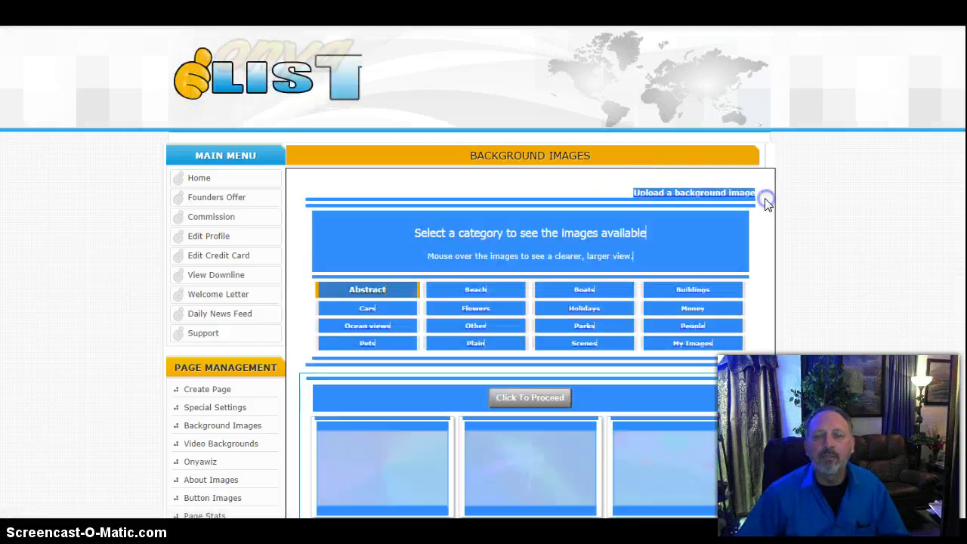
left_click(765, 195)
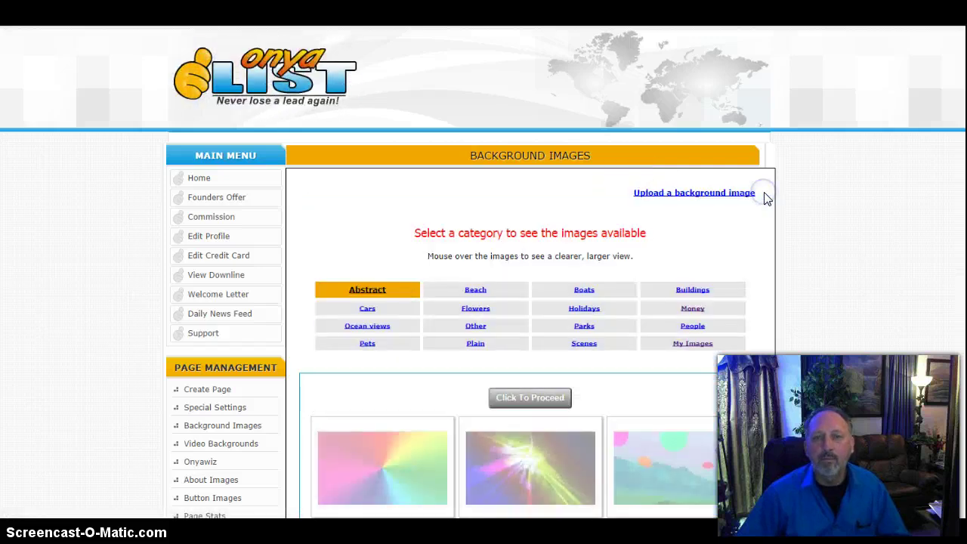
left_click(690, 344)
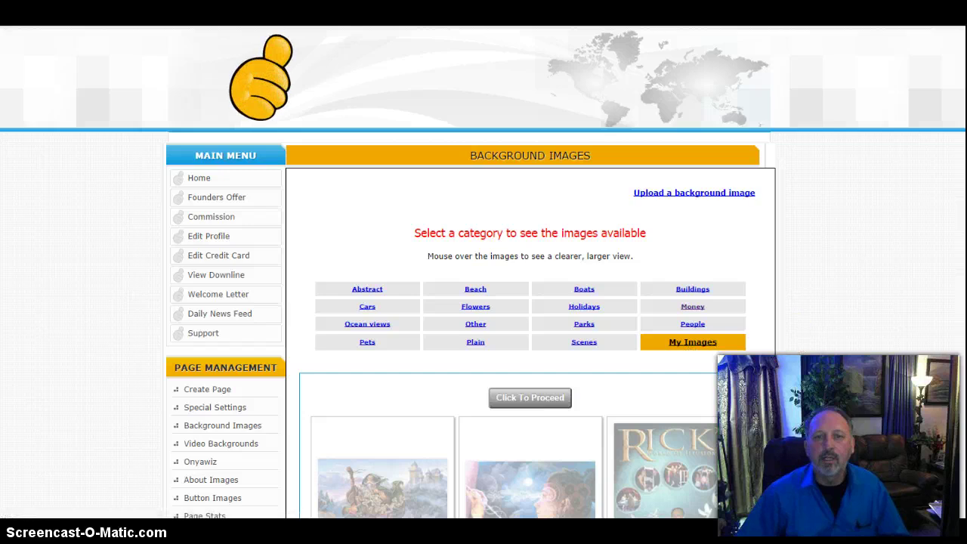
scroll(437, 330, "down", 5)
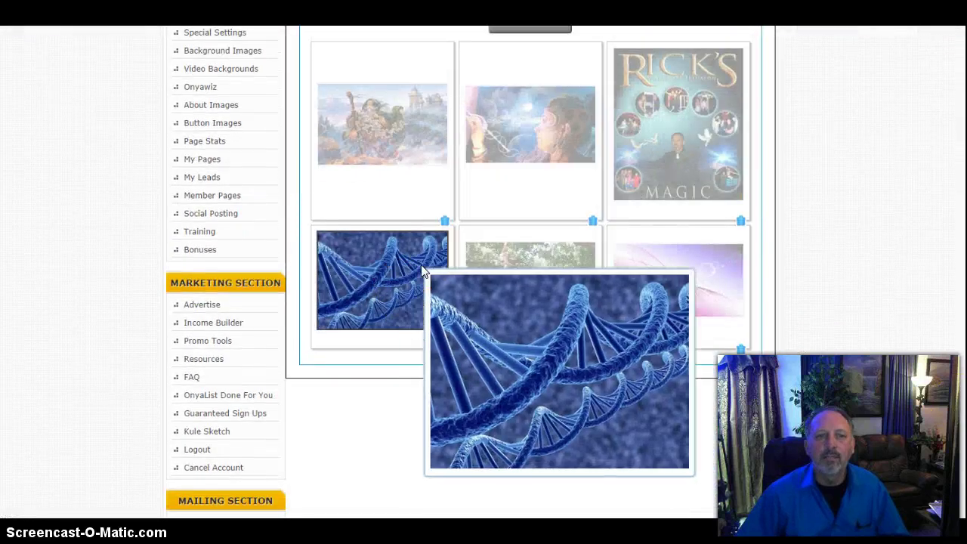
left_click(543, 32)
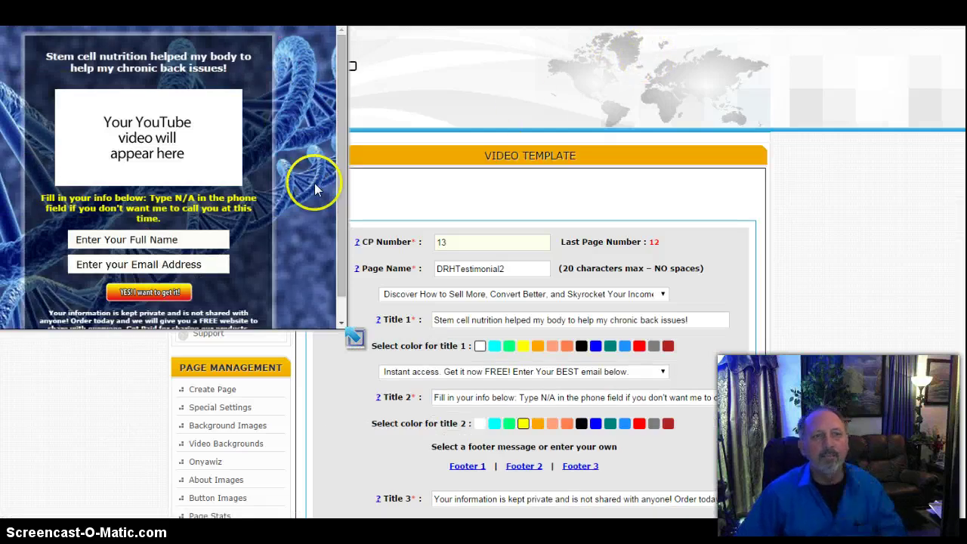
- Tick the checkbox to ping 50 weblog sites about the new capture page
scroll(861, 191, "down", 2)
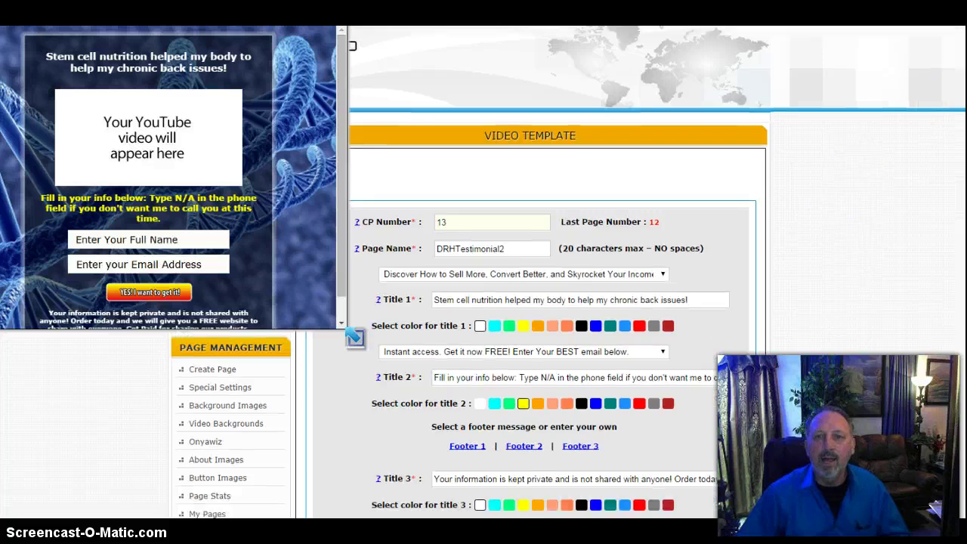
scroll(552, 272, "down", 8)
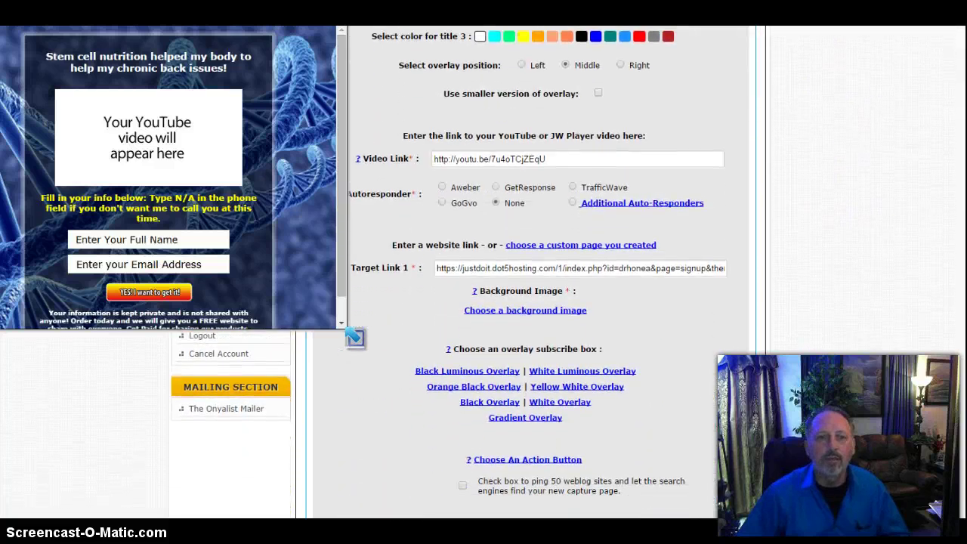
scroll(842, 313, "down", 3)
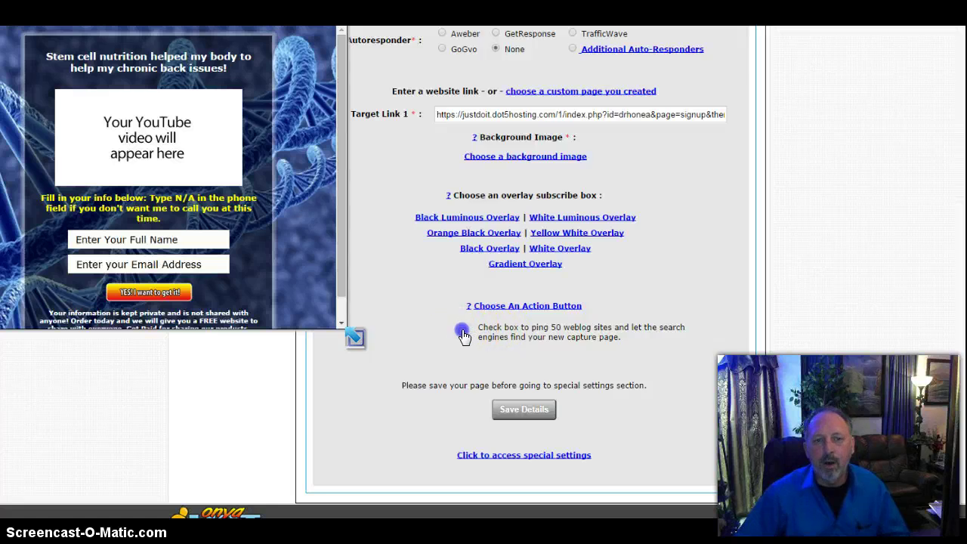
left_click(463, 333)
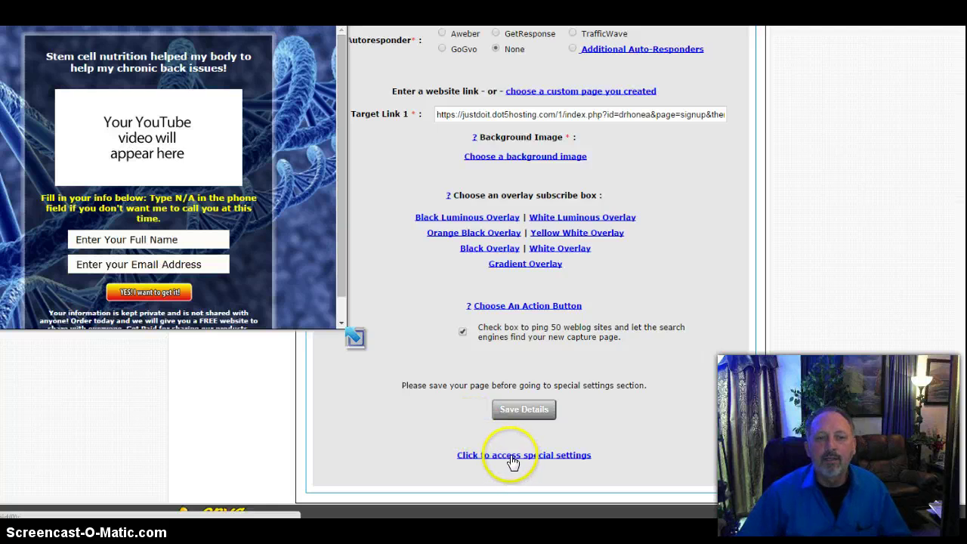
- Enable the Add A Phone Number special setting (YES) for DRHTestimonial2 and save it
left_click_drag(433, 465, 597, 452)
left_click(567, 456)
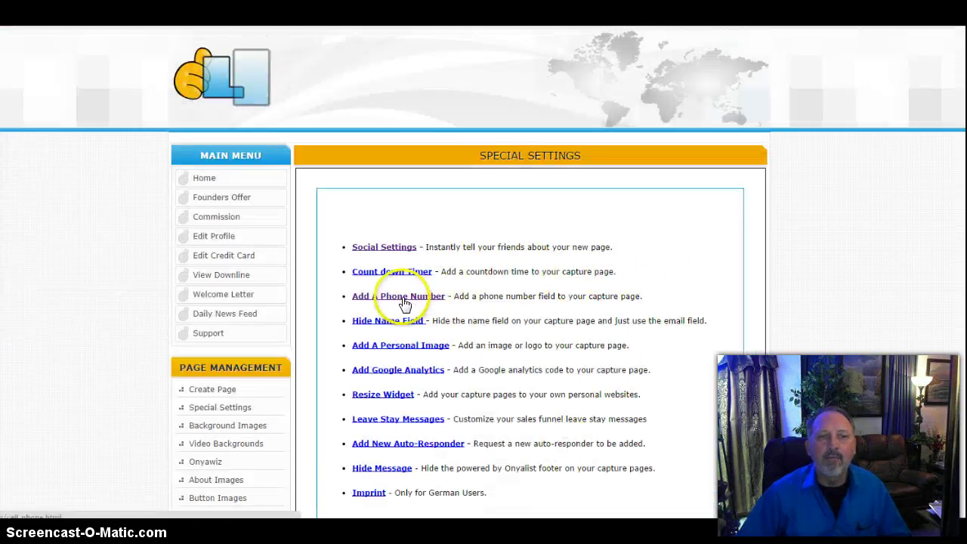
left_click(405, 301)
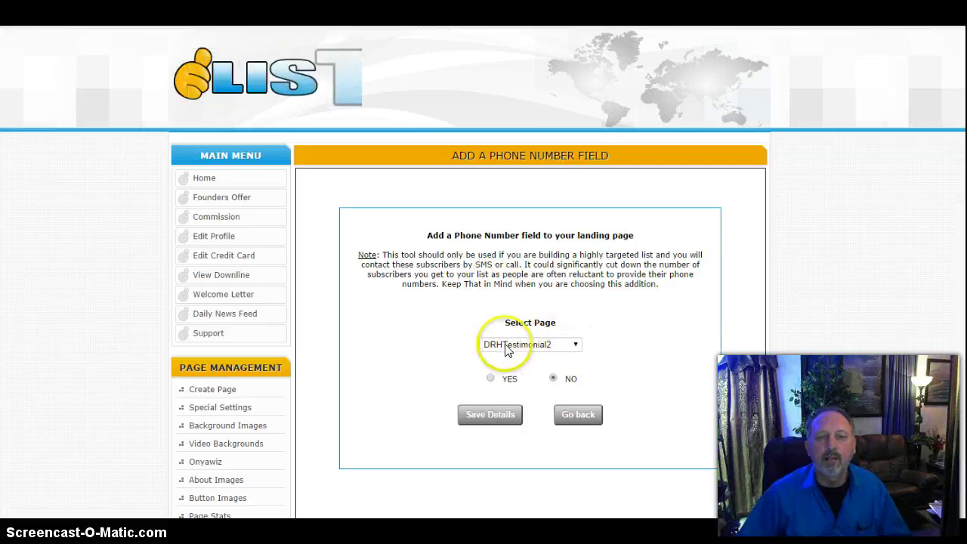
left_click(492, 380)
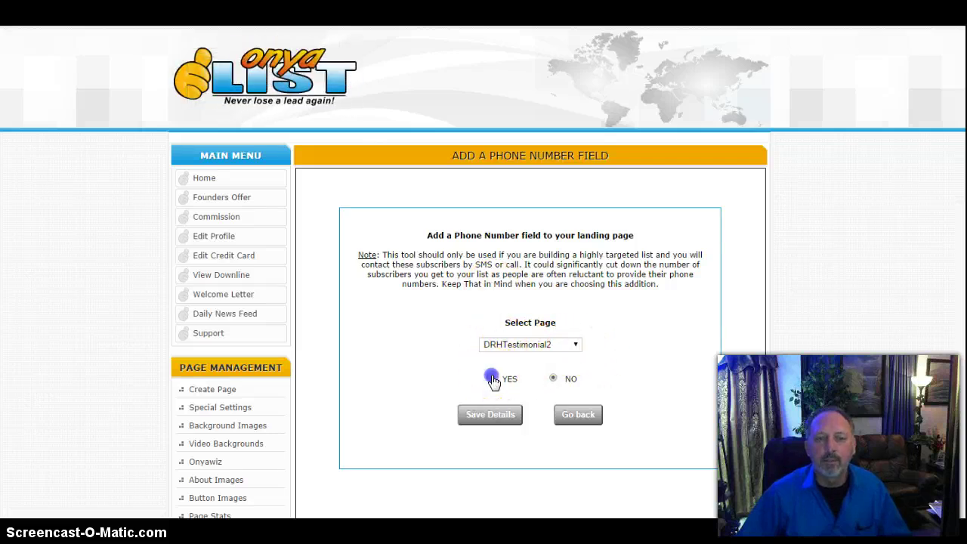
left_click(489, 418)
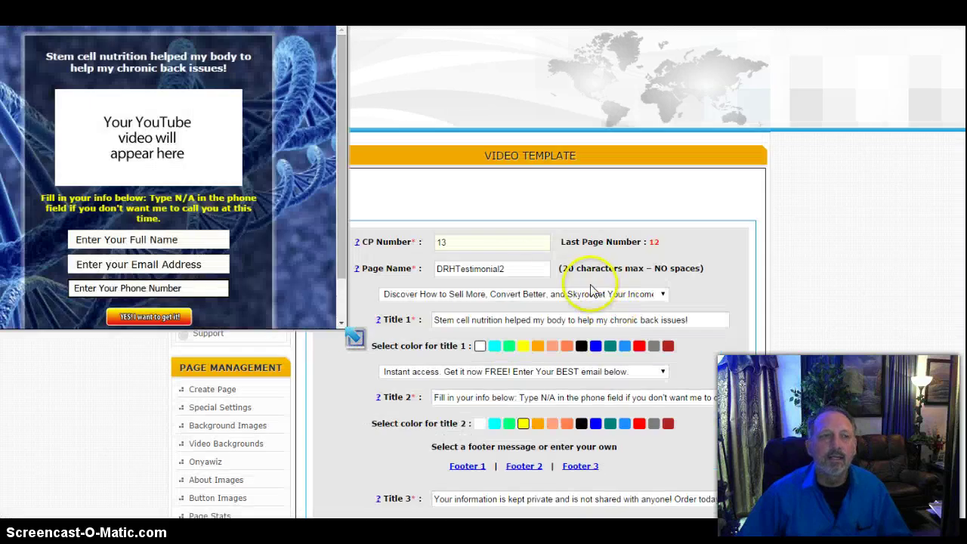
- Save the finished capture page with Save Details at the bottom of the Video Template editor
scroll(347, 227, "down", 2)
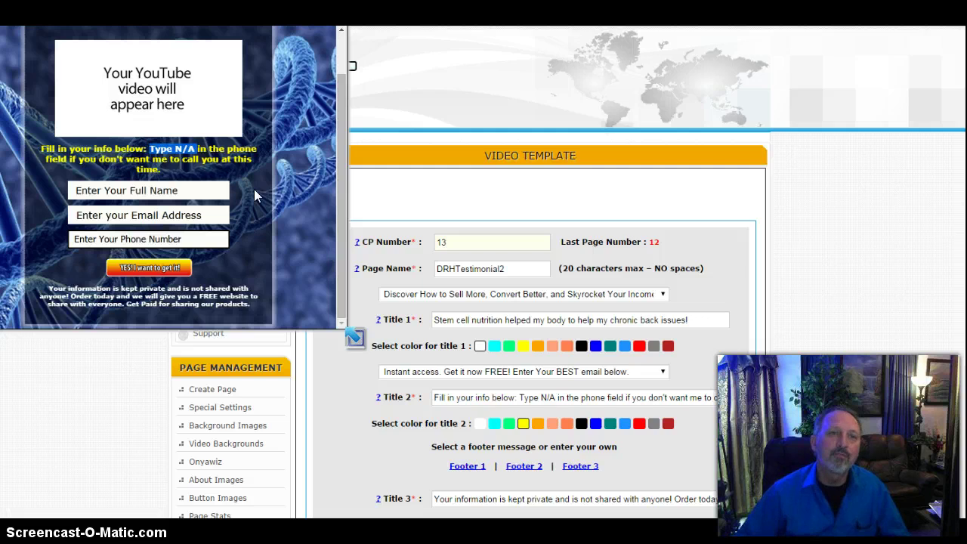
scroll(552, 370, "down", 9)
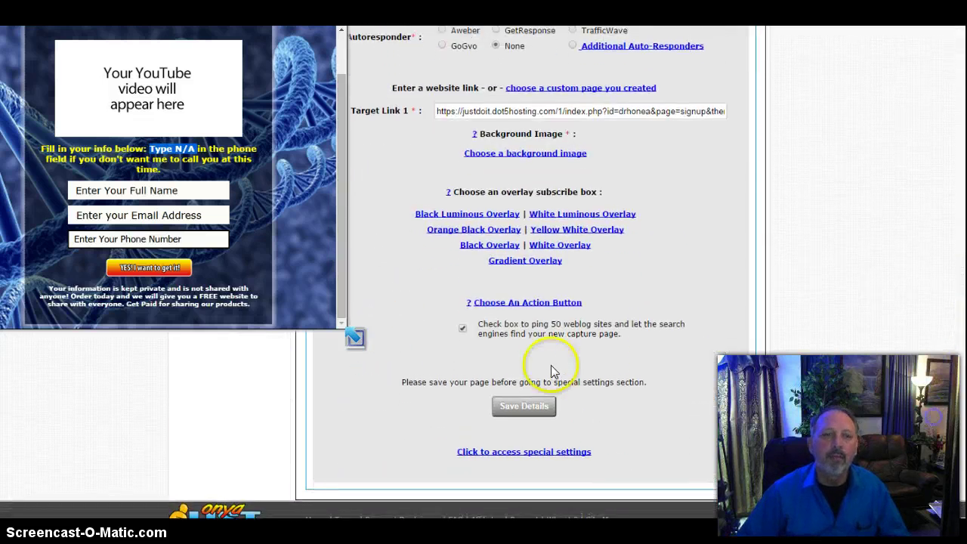
left_click(530, 406)
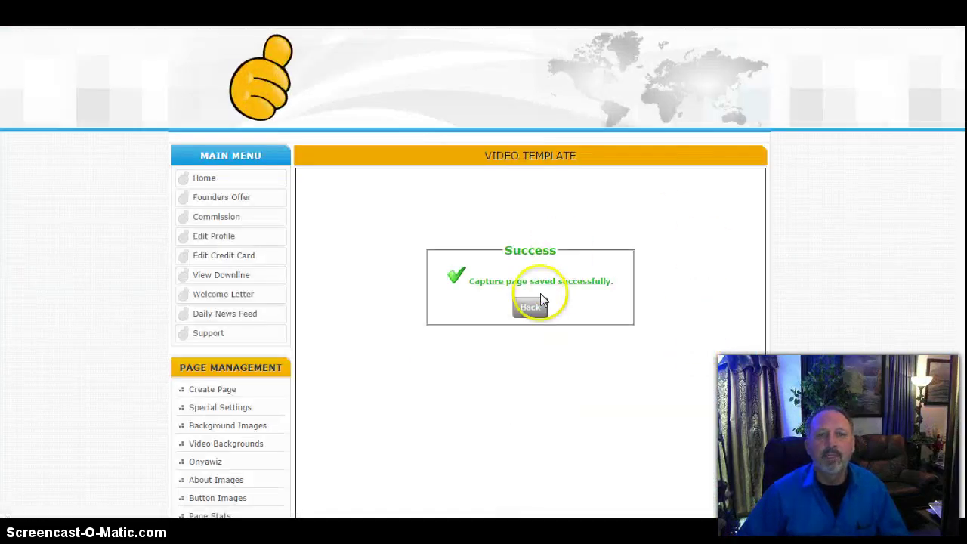